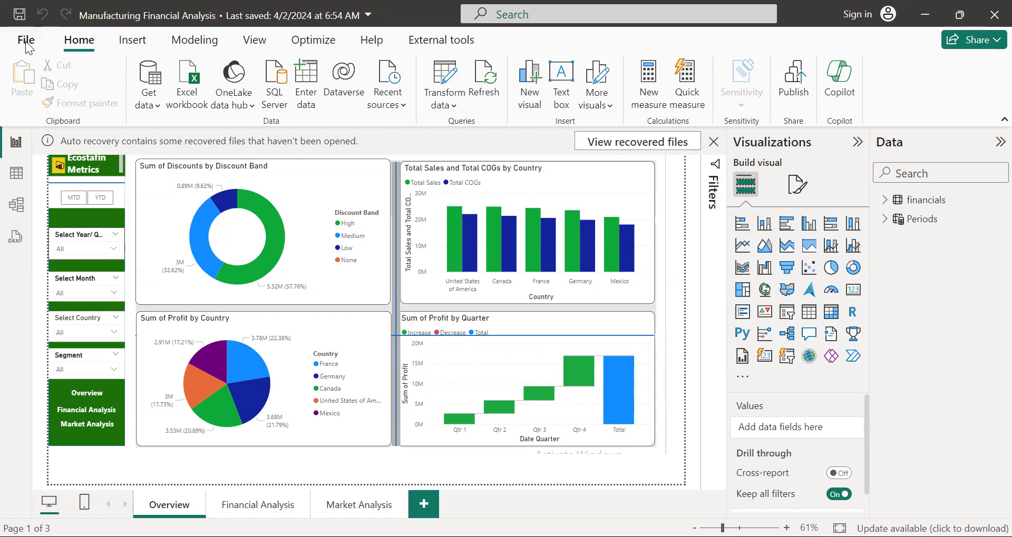
Step: Survey the report's file options and the available data, insertion, modeling and view commands
click(27, 40)
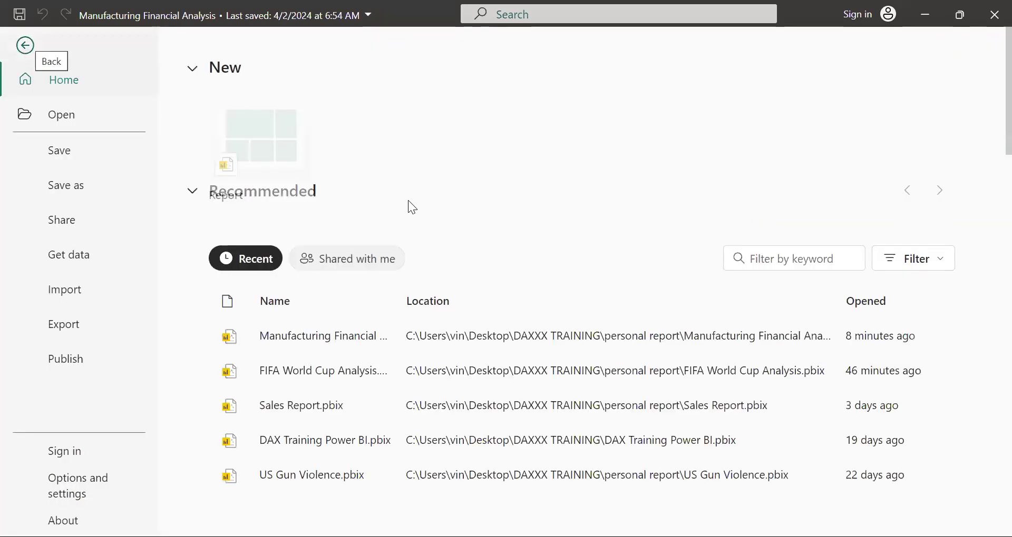
click(25, 46)
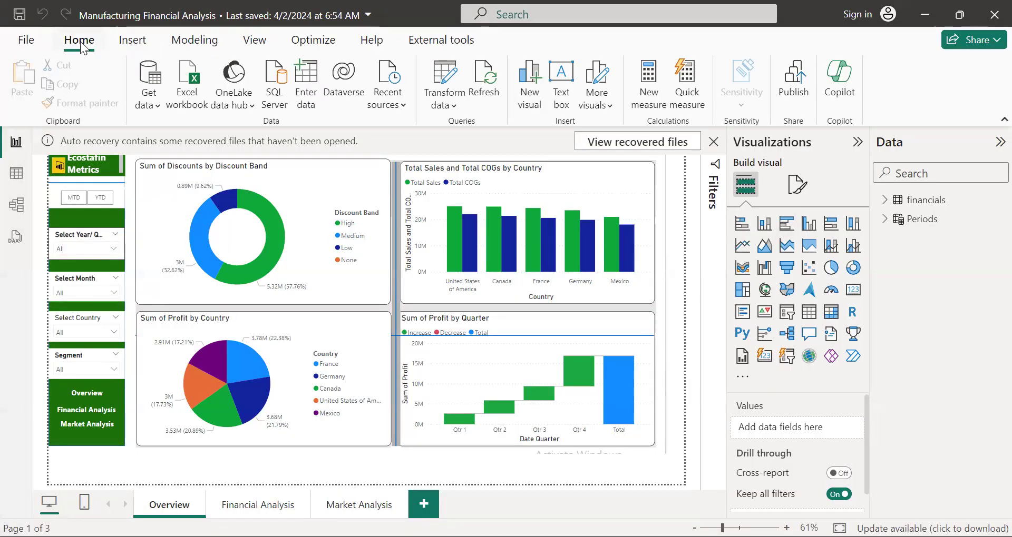
click(132, 41)
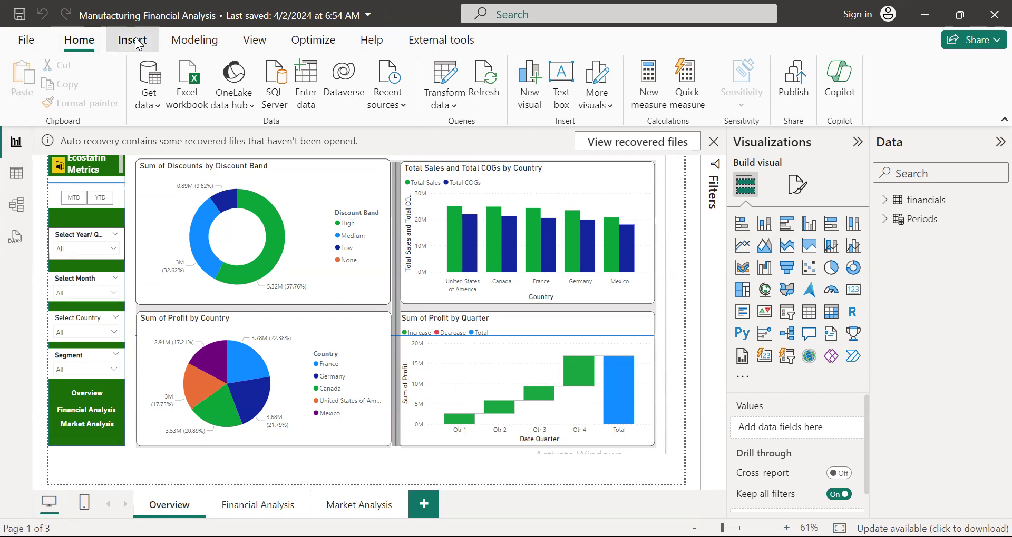
click(194, 40)
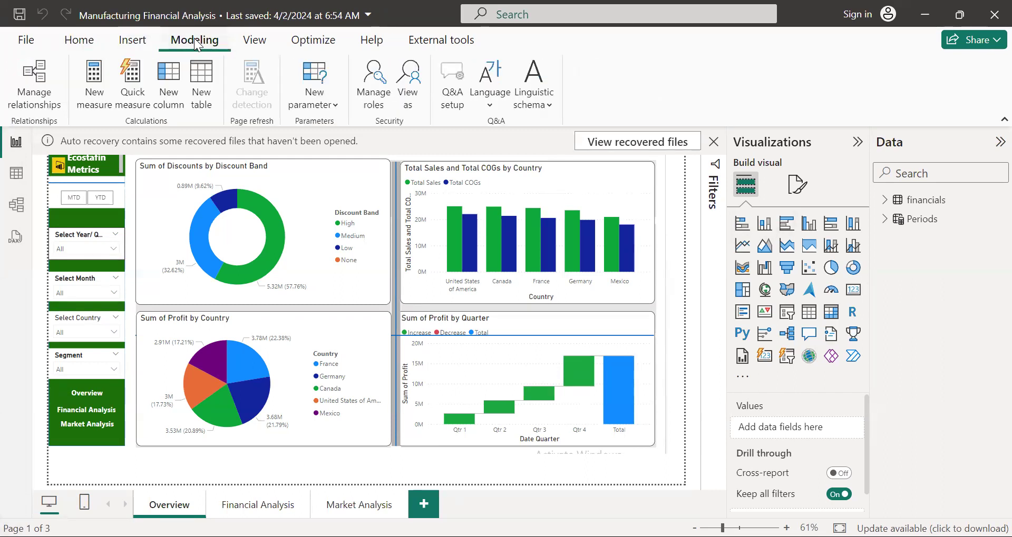
click(255, 41)
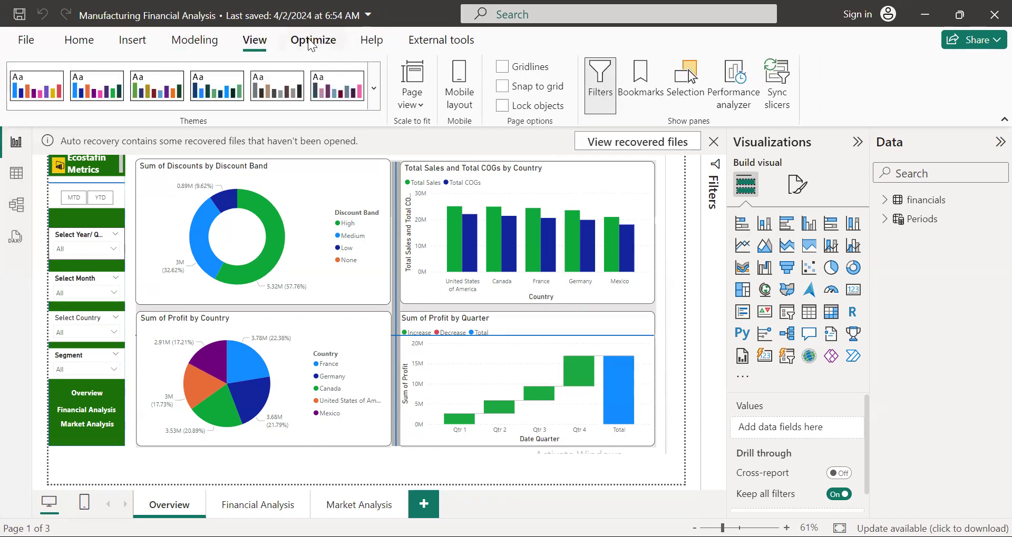
click(73, 42)
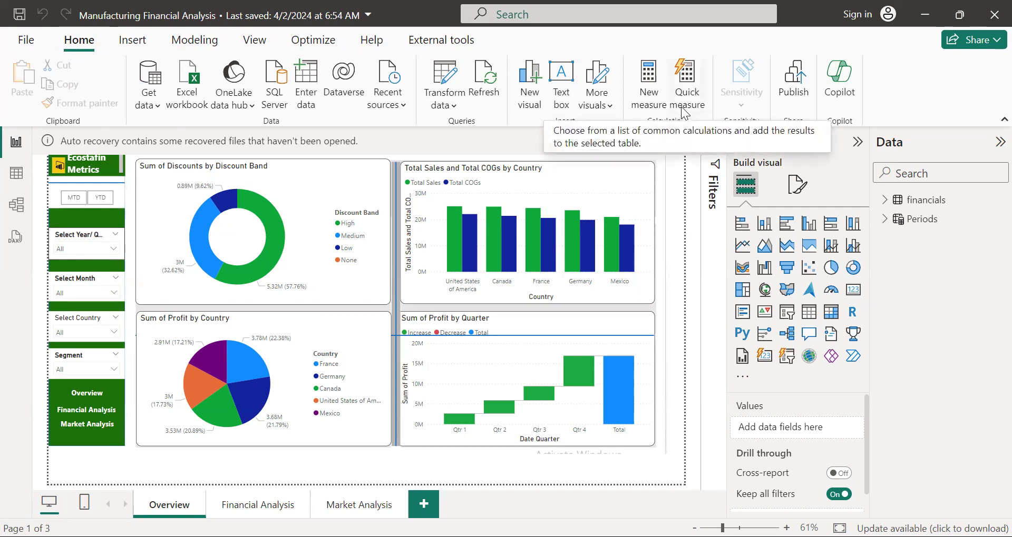
click(137, 43)
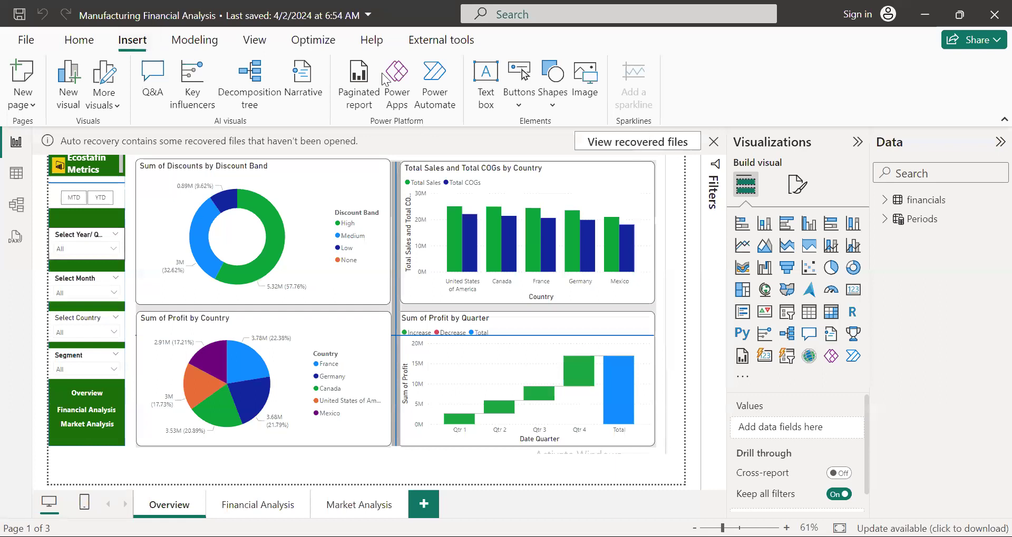
click(195, 41)
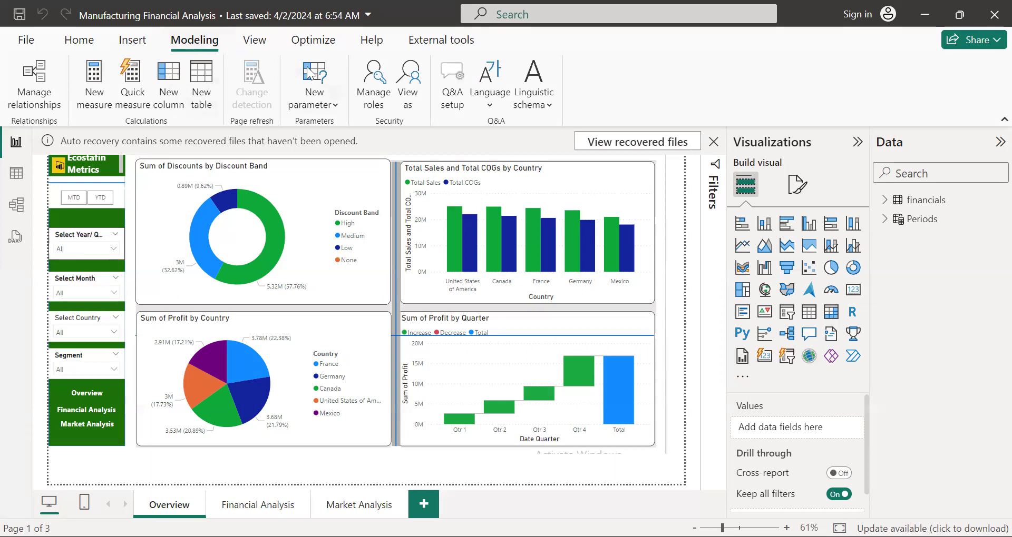
click(255, 41)
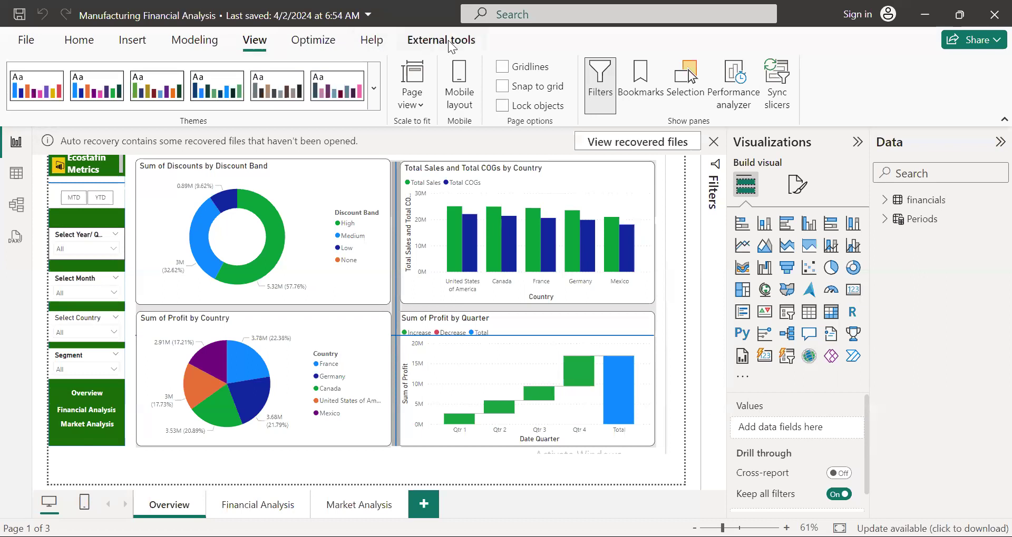
click(84, 44)
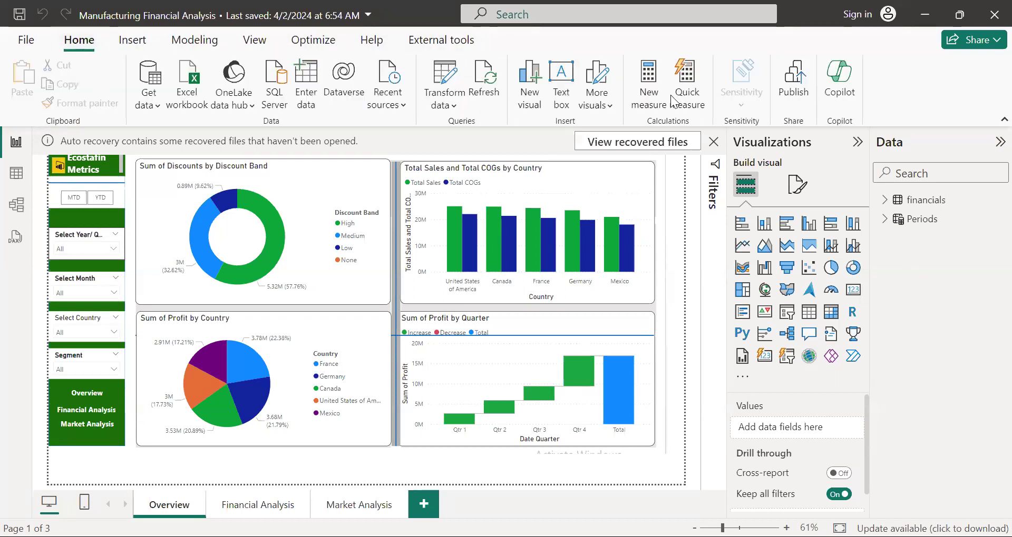
Step: Dismiss the auto-recovery notice and choose to remove the recovered files
click(715, 142)
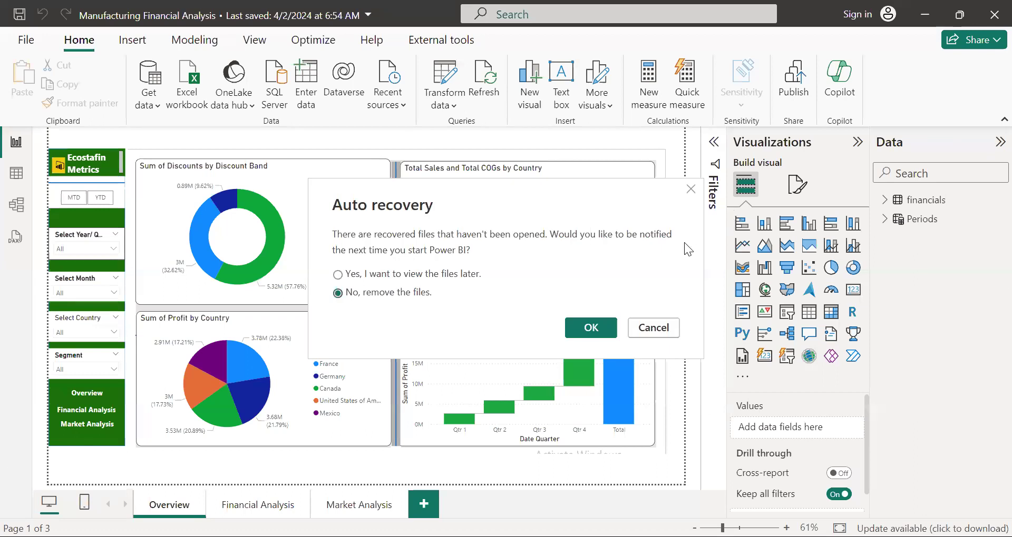
click(592, 327)
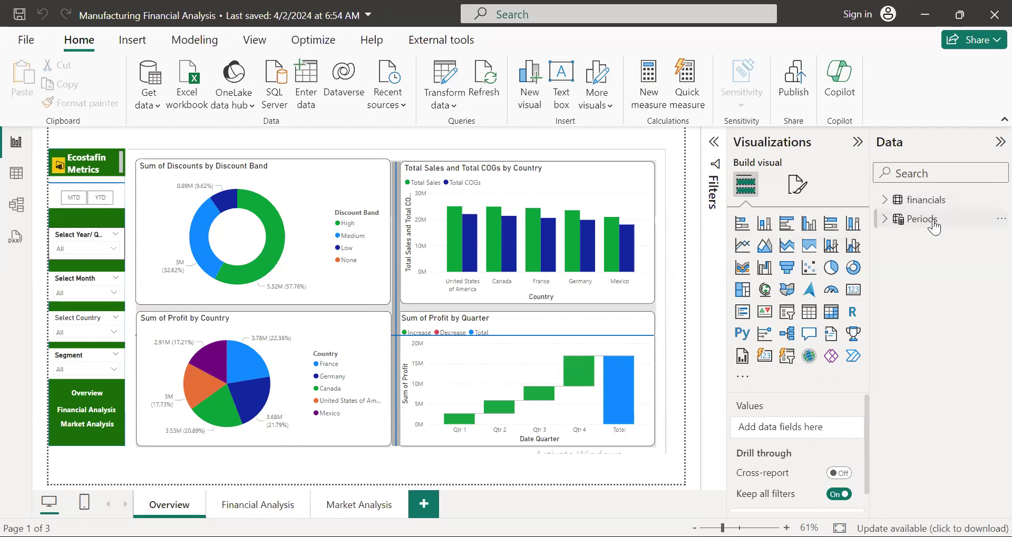
Step: Examine the Periods and financials tables in Table view, including the financials columns and field list
mouse_move(933, 226)
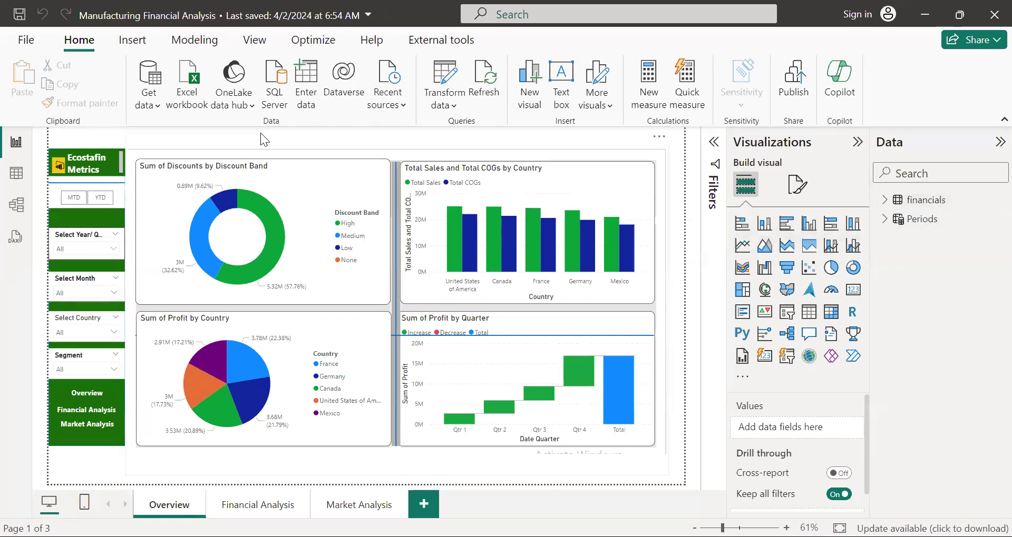
click(15, 180)
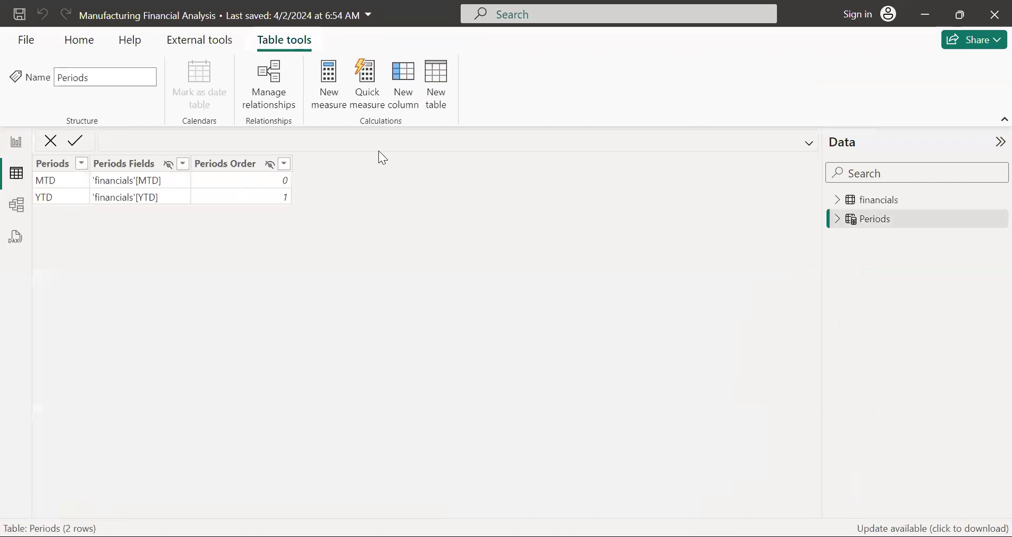
click(888, 206)
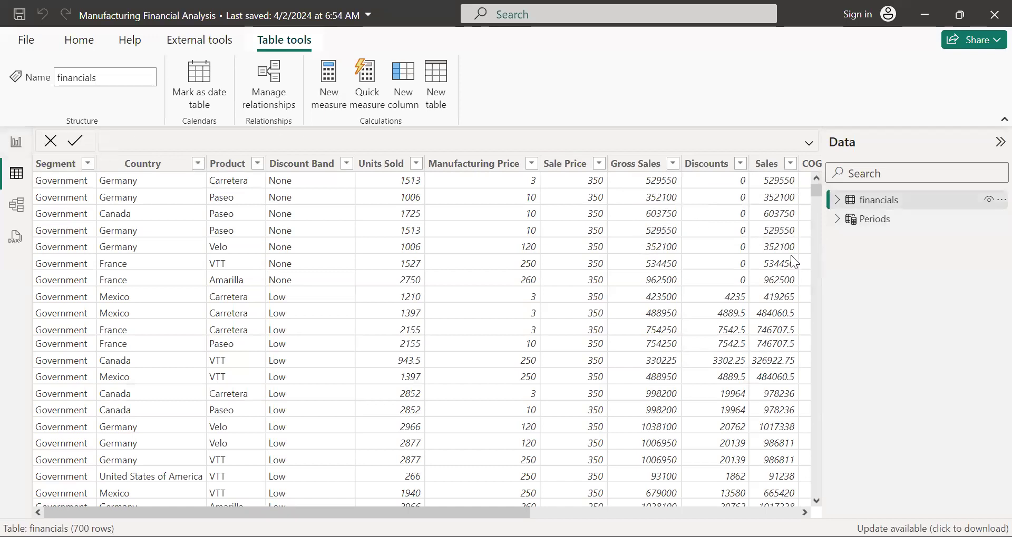
click(838, 202)
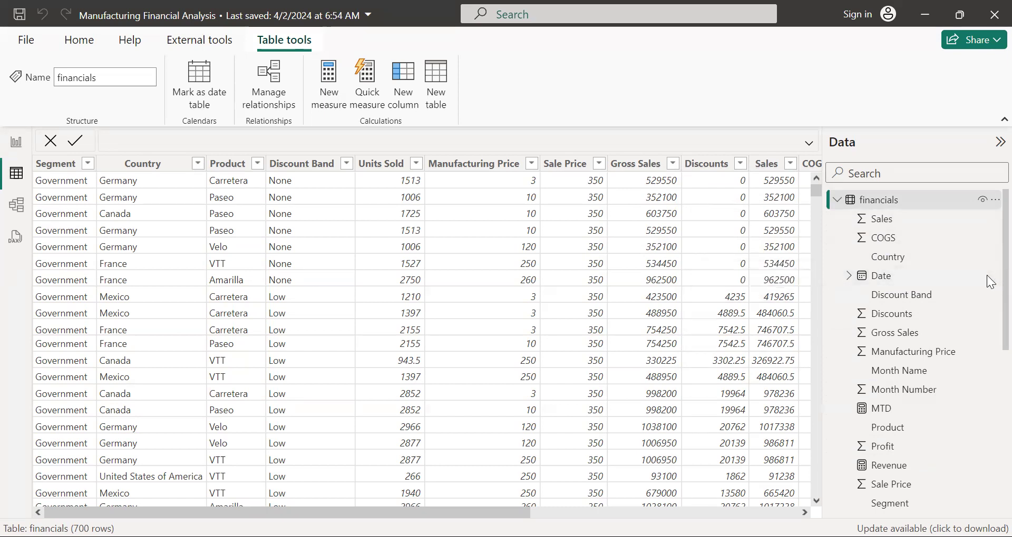
scroll(991, 376, down, 3)
scroll(991, 375, up, 3)
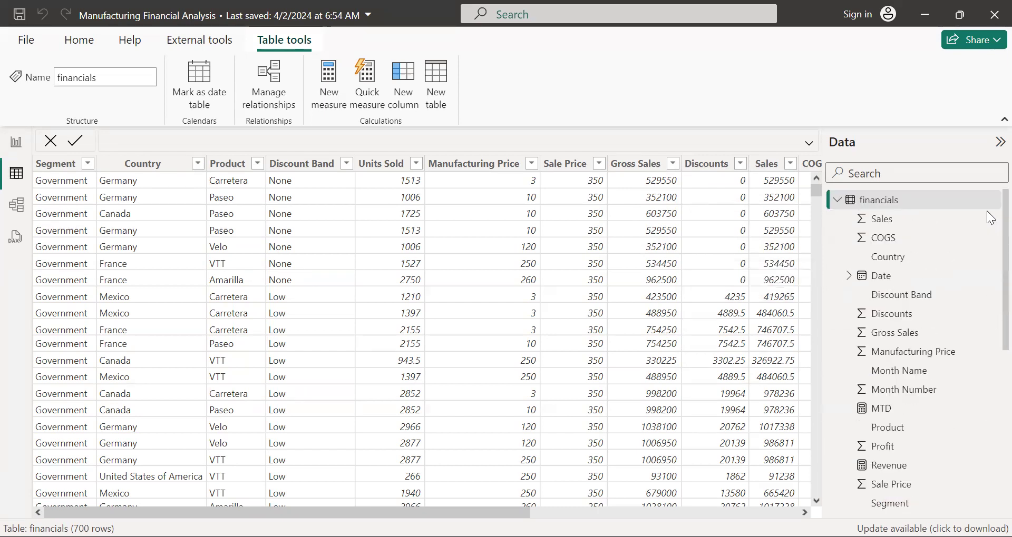
click(997, 143)
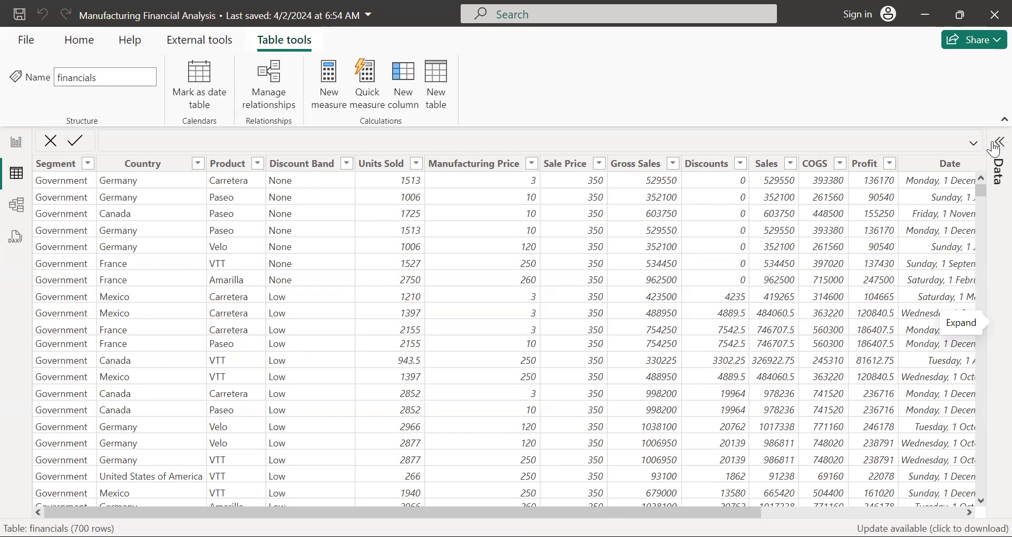
click(996, 143)
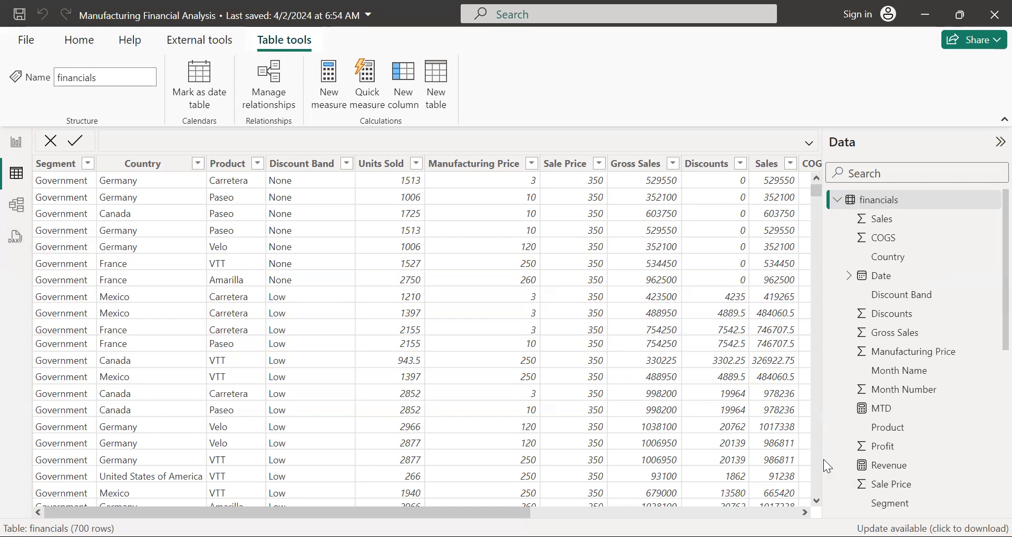
Step: Return to Report view and review the fields of the financials table, leaving its field list collapsed
click(14, 143)
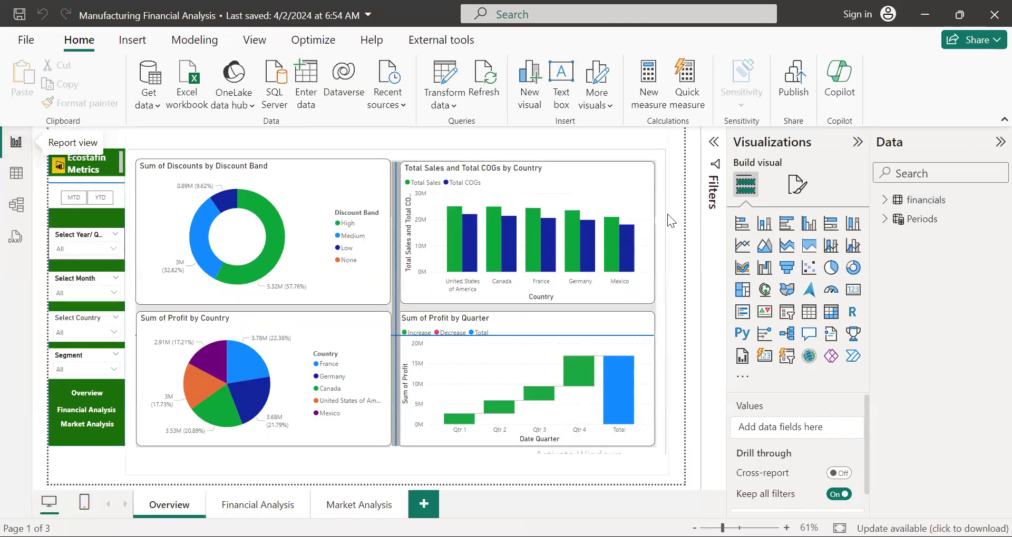
click(884, 200)
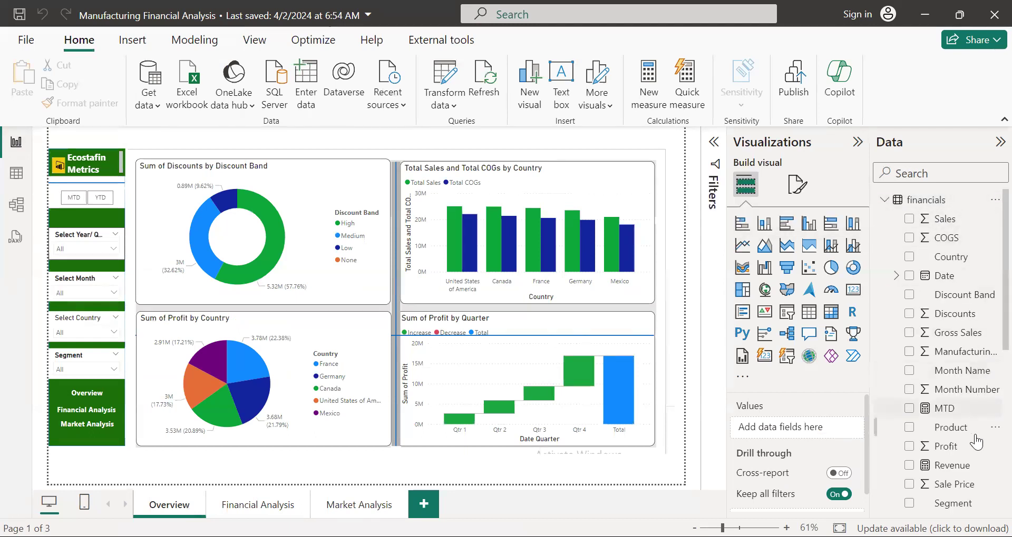
click(885, 201)
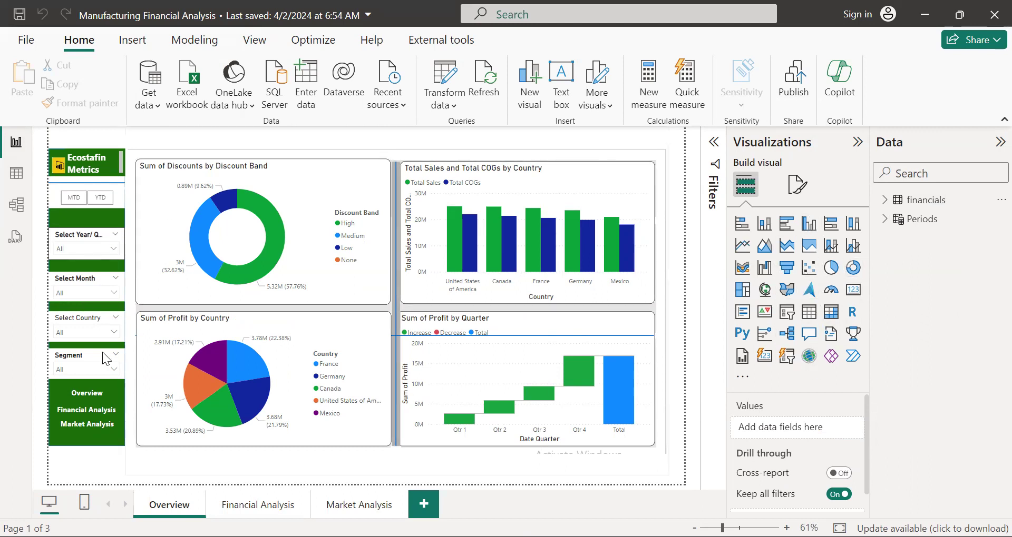
Step: View the Financial Analysis and Market Analysis pages through the report's own page navigation buttons
click(88, 394)
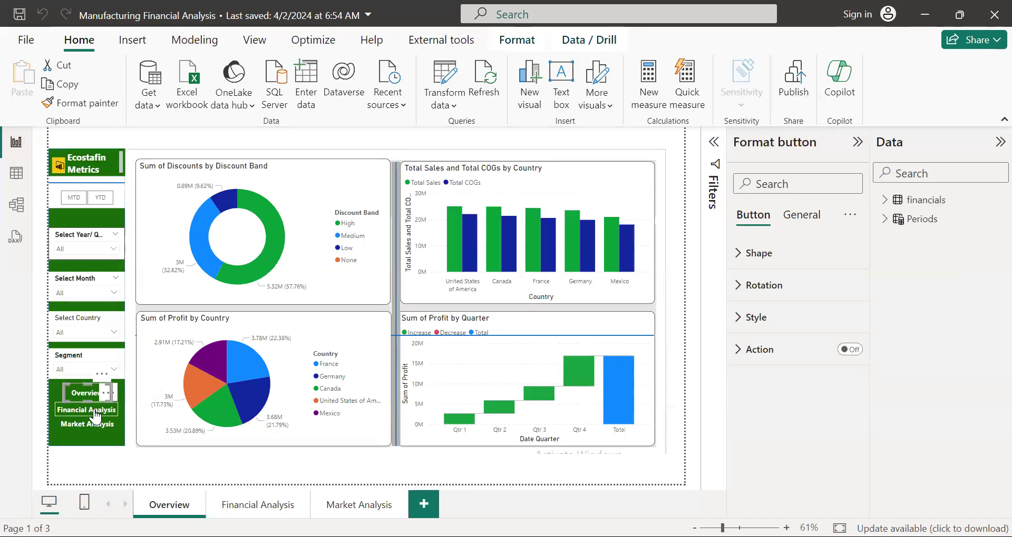
ctrl+click(95, 414)
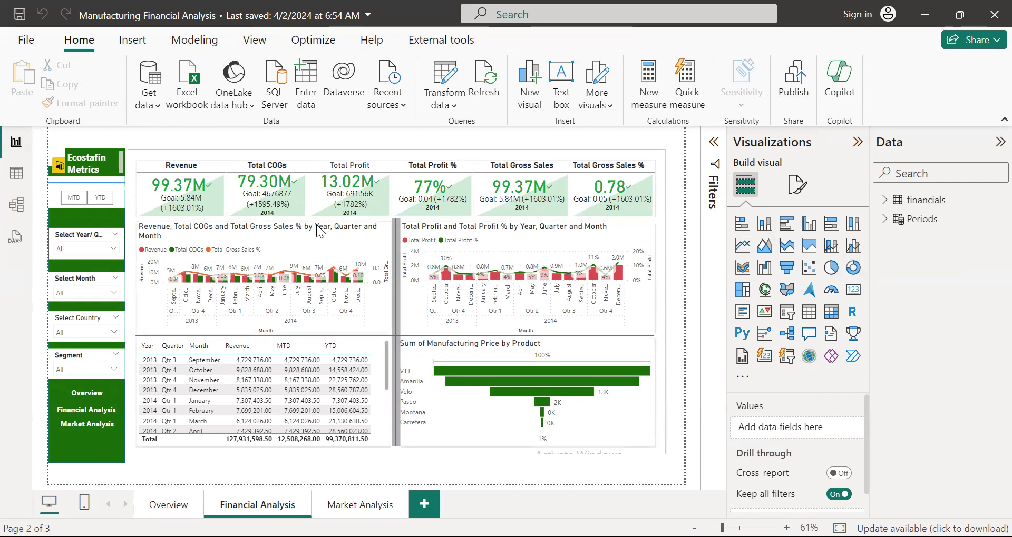
ctrl+click(91, 423)
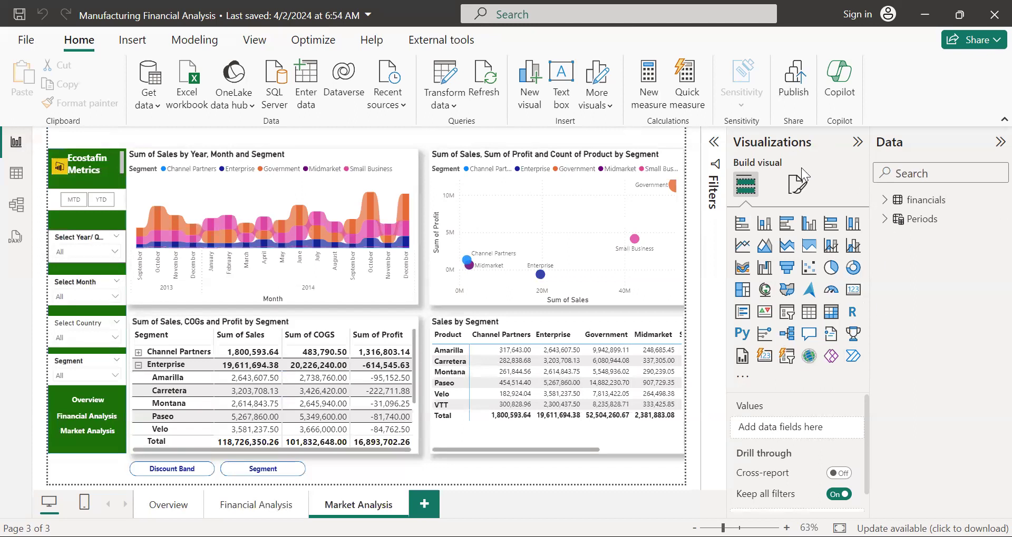
Step: Collapse the Visualizations pane and check the page-level and all-pages options in the Filters pane, leaving it collapsed too
click(857, 143)
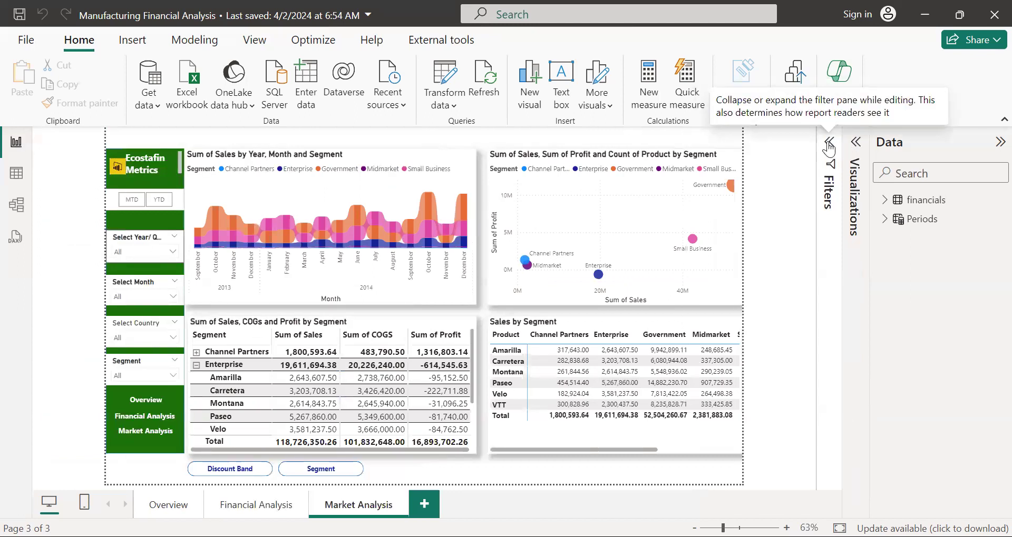
click(829, 149)
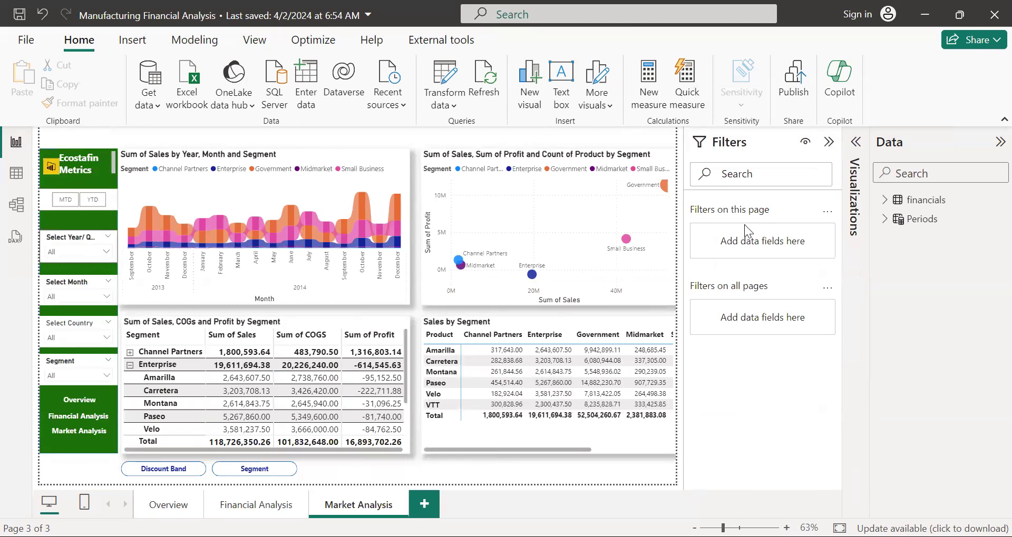
click(829, 143)
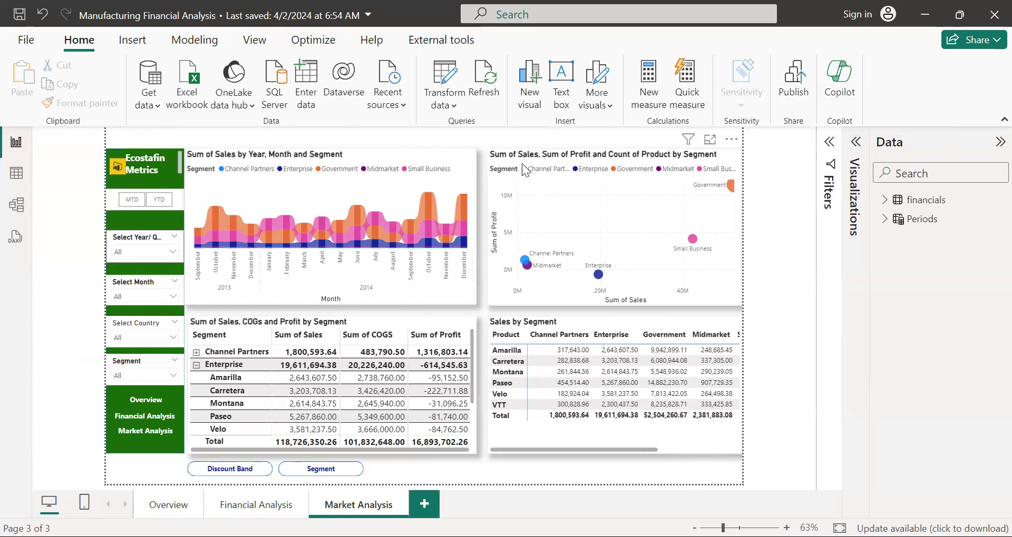
Step: Open the mobile layout of the Overview page and place the Ecostafin Metrics text box on the phone canvas
ctrl+click(144, 402)
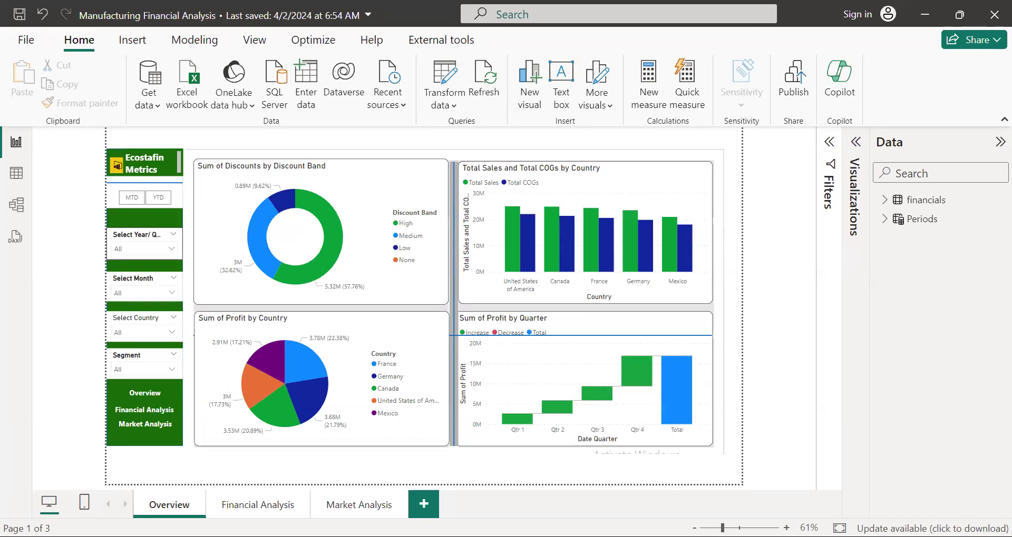
click(84, 504)
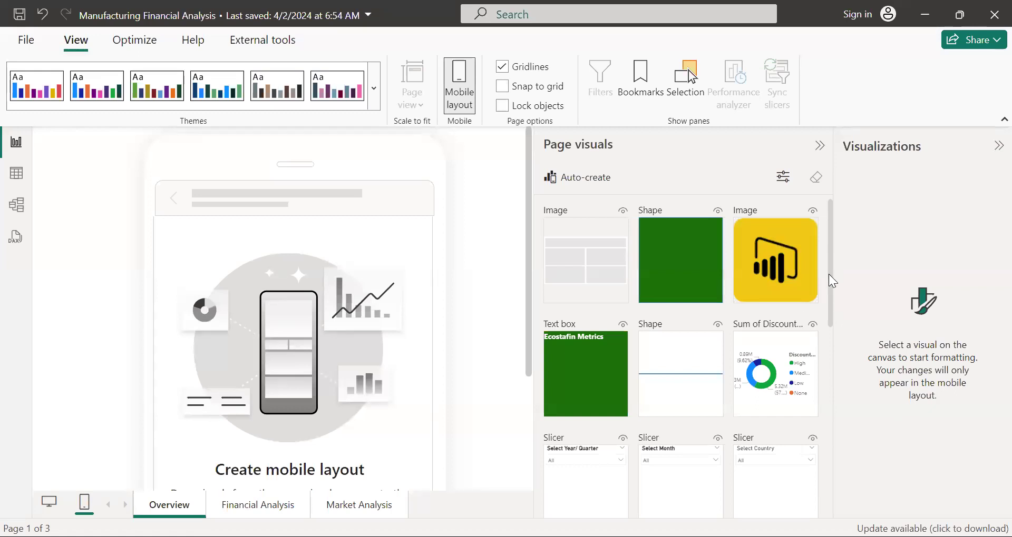
drag(831, 275, 827, 319)
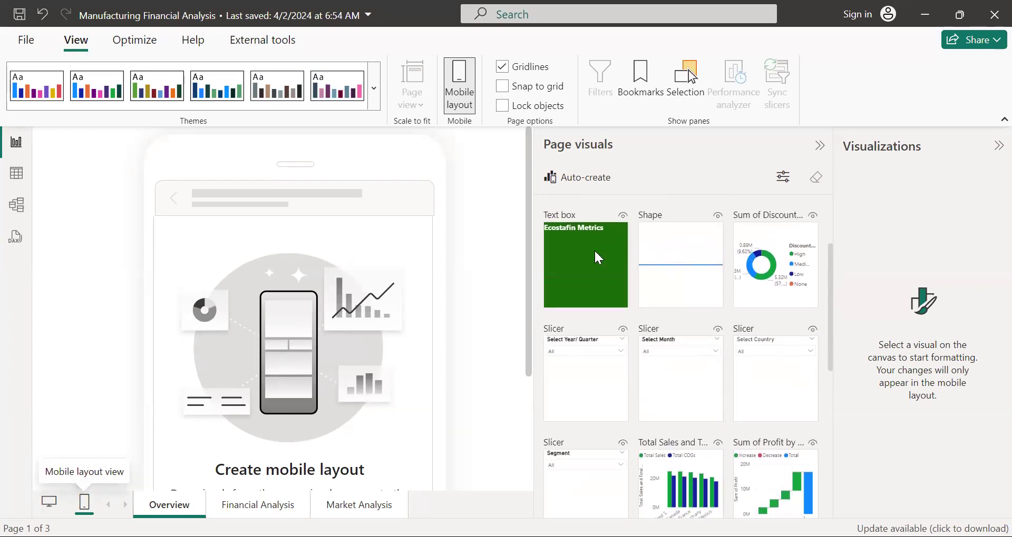
drag(254, 237, 174, 255)
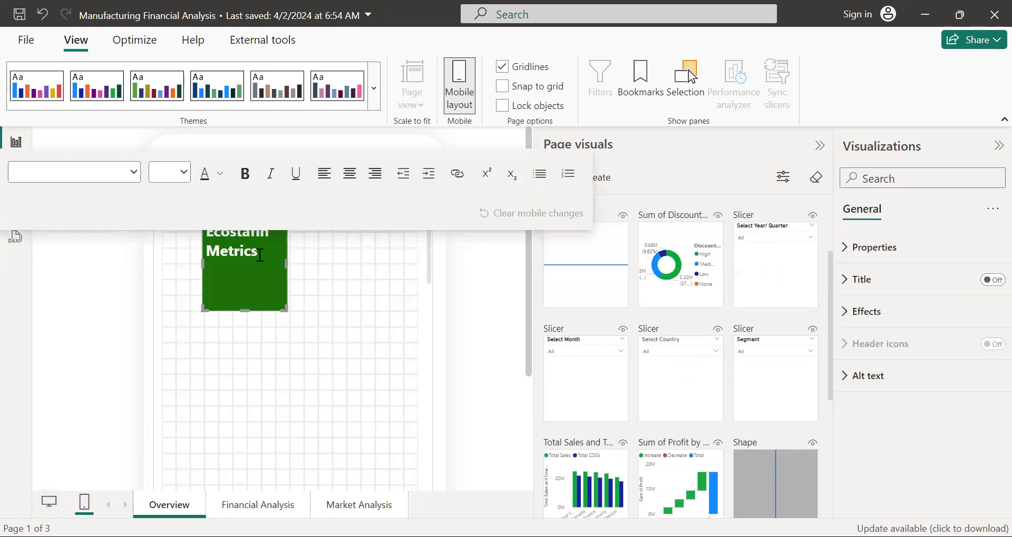
Step: Reduce the height of the Ecostafin Metrics text box on the phone canvas to roughly its two lines of text
double_click(232, 258)
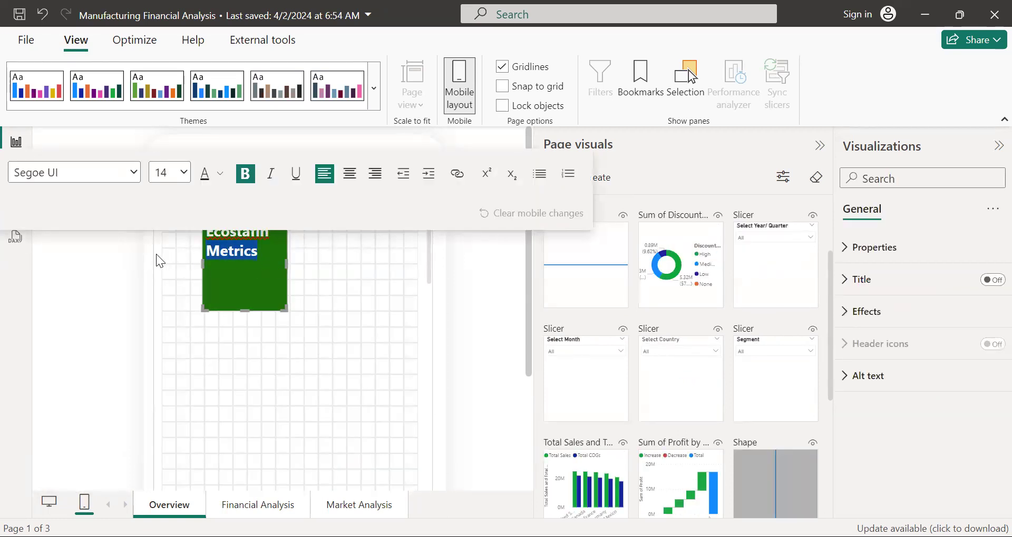
click(365, 308)
click(247, 286)
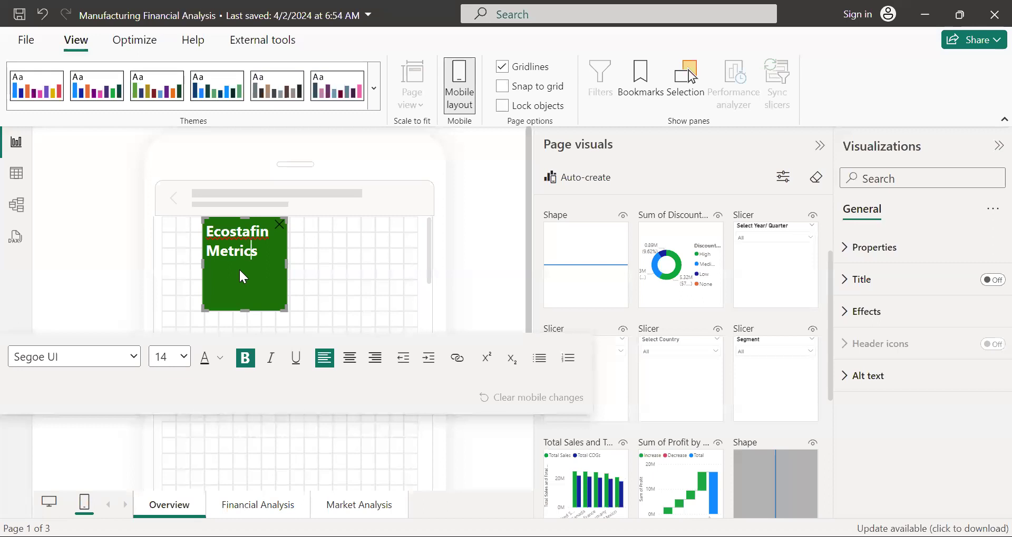
drag(239, 270, 239, 260)
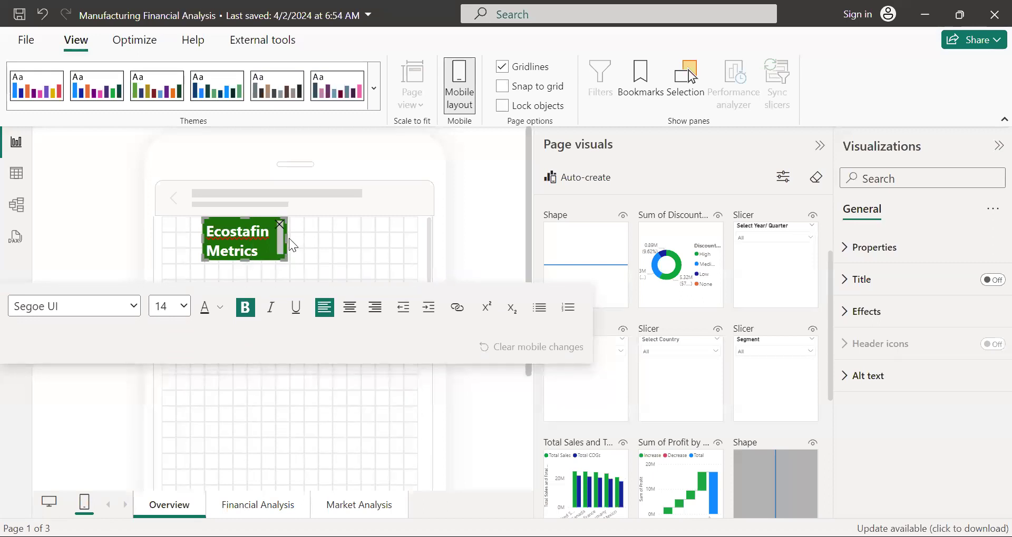
Step: Adjust the Ecostafin Metrics text box's width to fit both words on two lines and move it to the phone canvas's left edge
drag(288, 239, 269, 242)
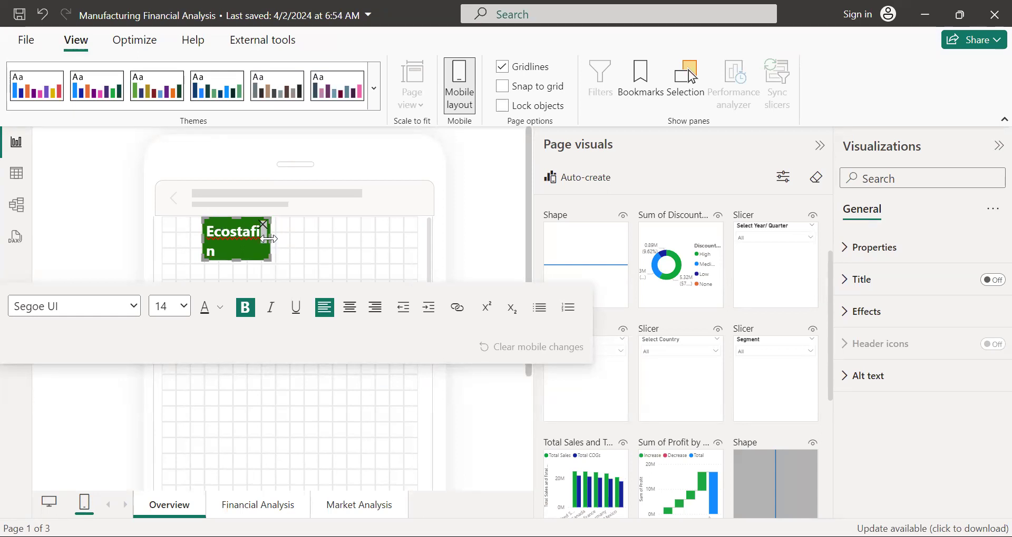
drag(270, 238, 295, 238)
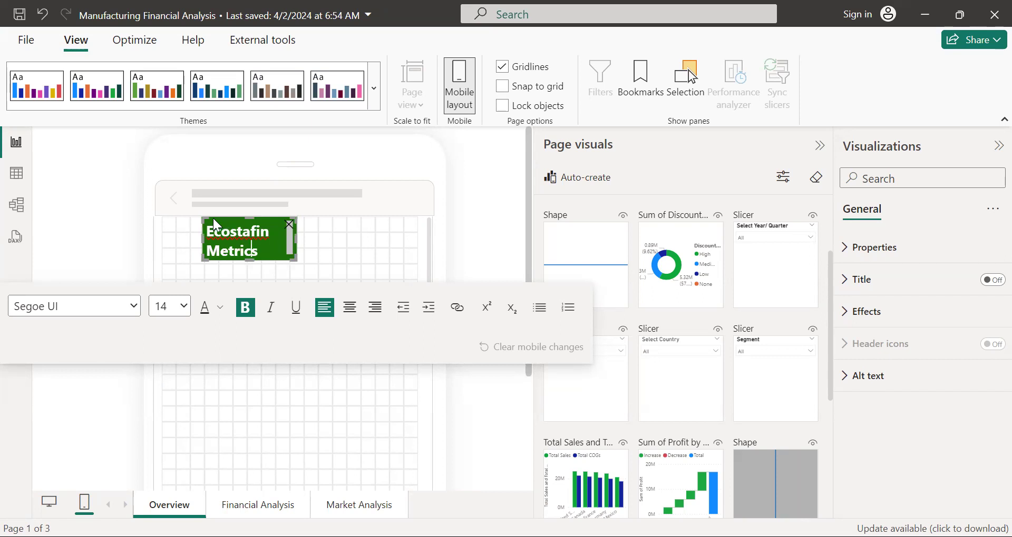
drag(210, 218, 169, 218)
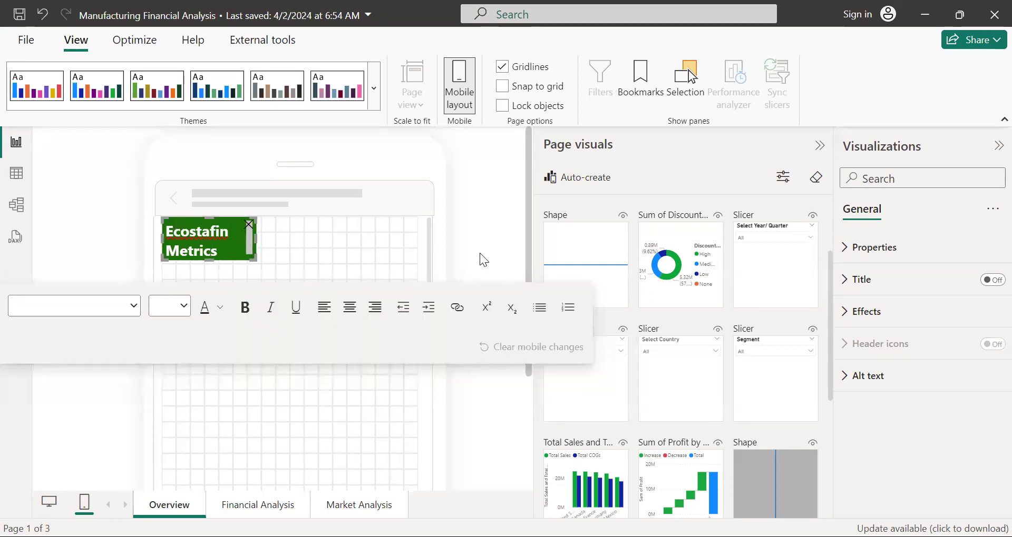
Step: Place the Sum of Discounts by Discount Band donut chart directly below the text box on the phone canvas and select it
drag(686, 247, 211, 291)
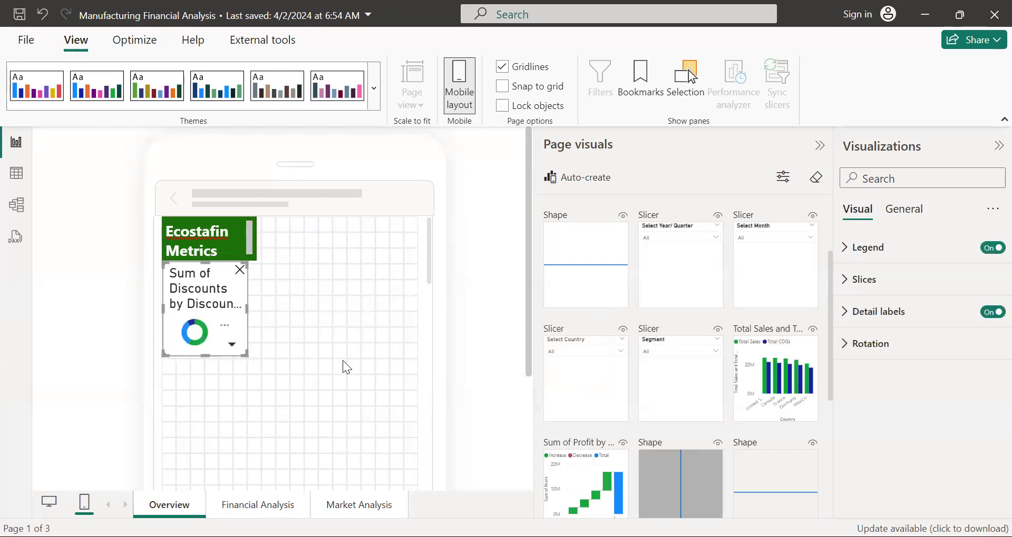
click(343, 360)
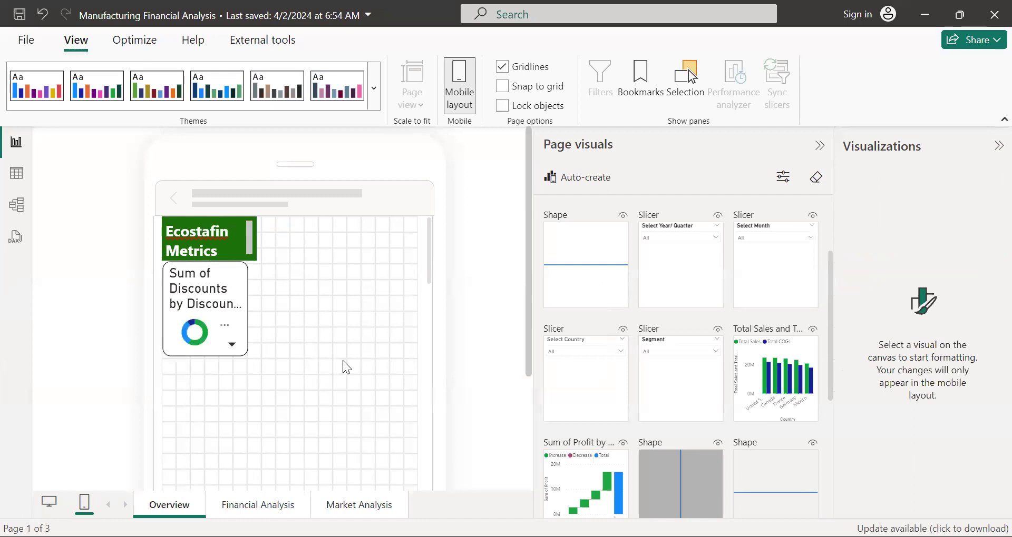
click(236, 287)
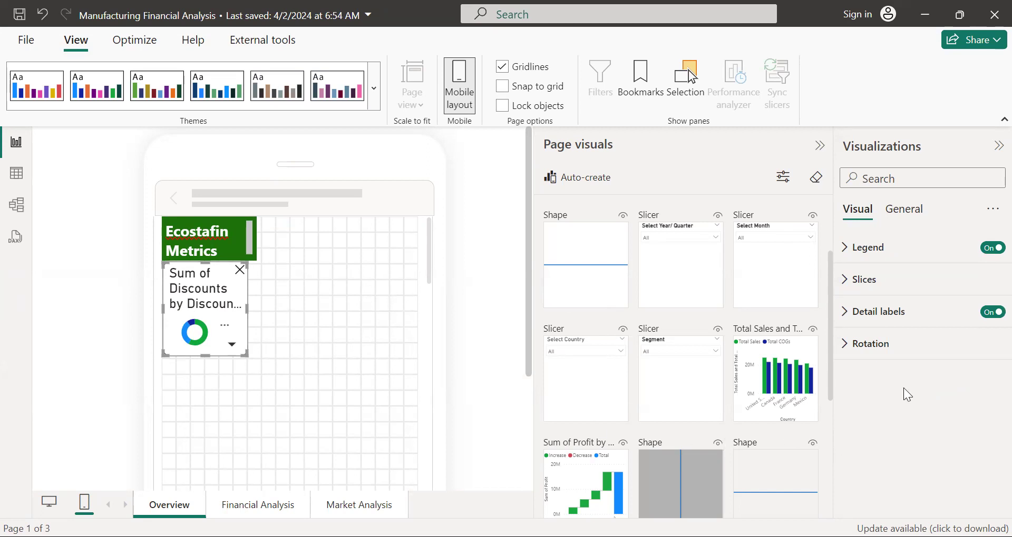
Step: Return to the desktop layout and view the Financial Analysis and Market Analysis pages
click(50, 503)
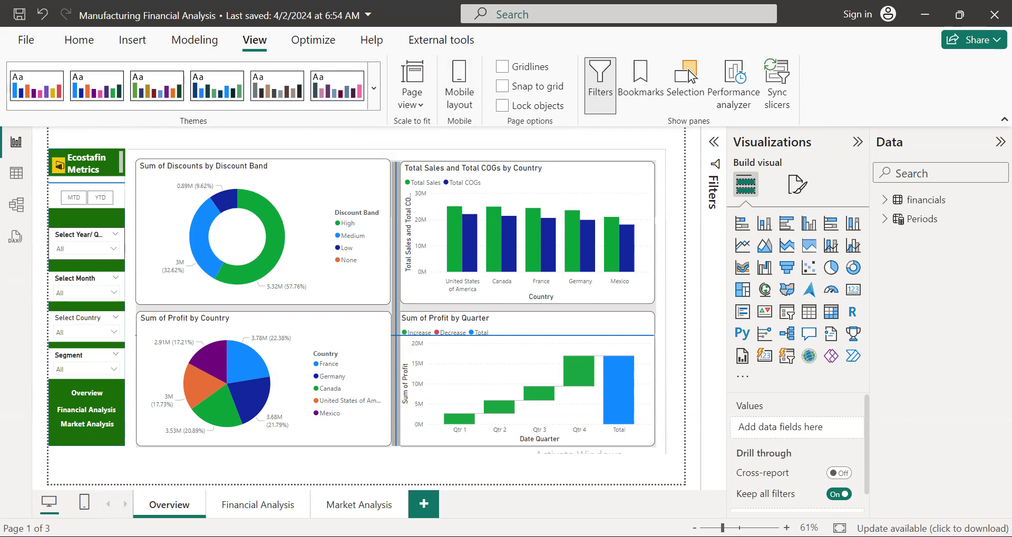
click(251, 507)
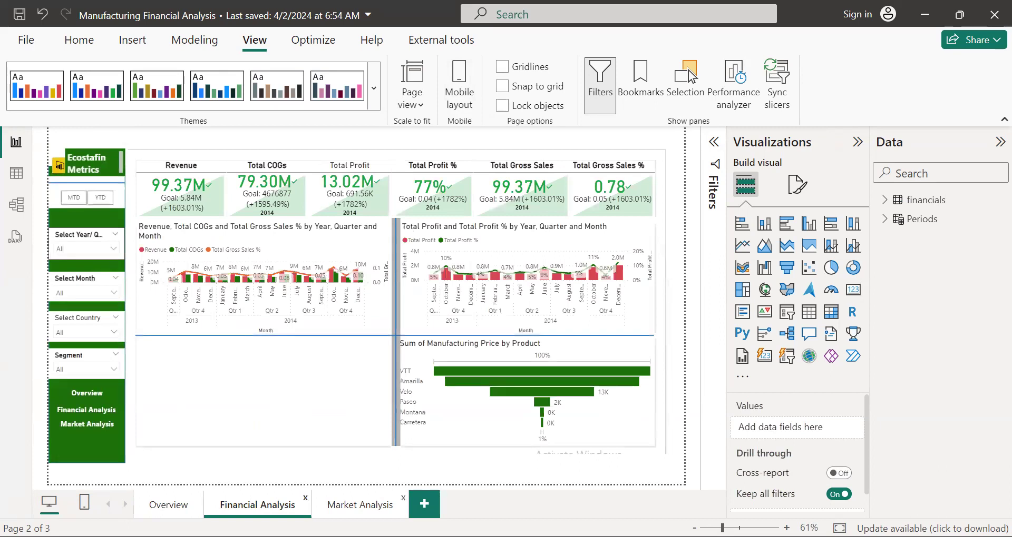
click(360, 505)
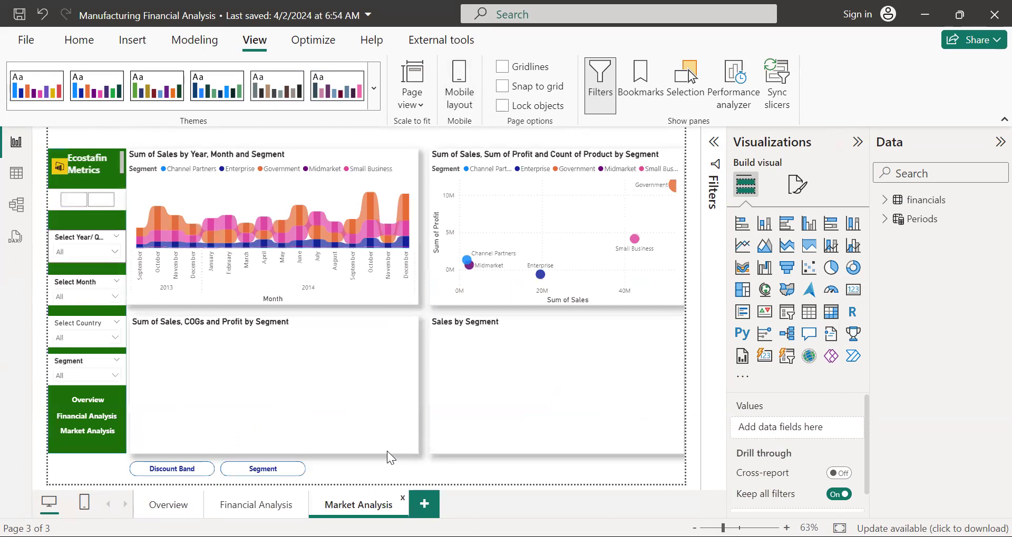
Step: Add a new blank page to the report and delete it again
click(425, 506)
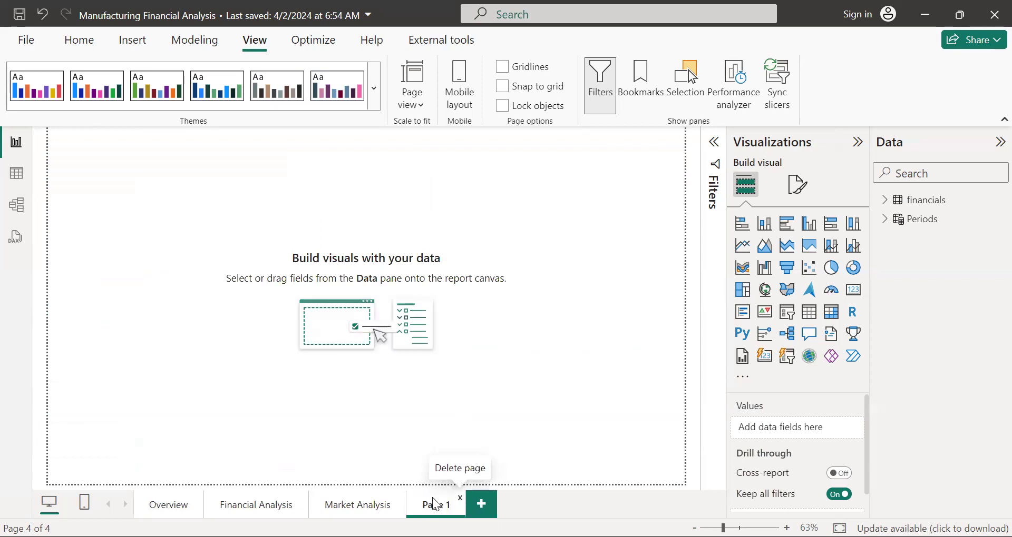
right_click(435, 507)
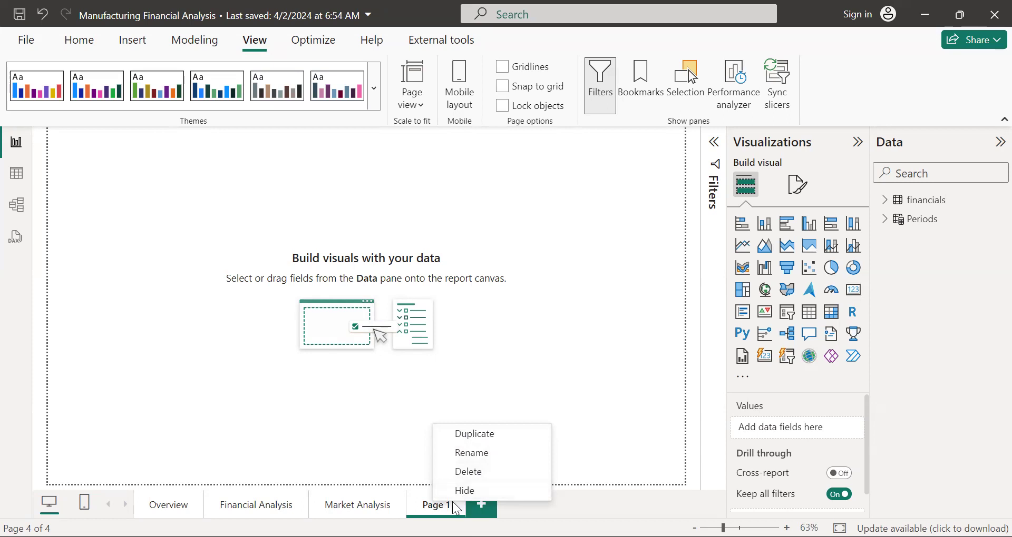
click(459, 472)
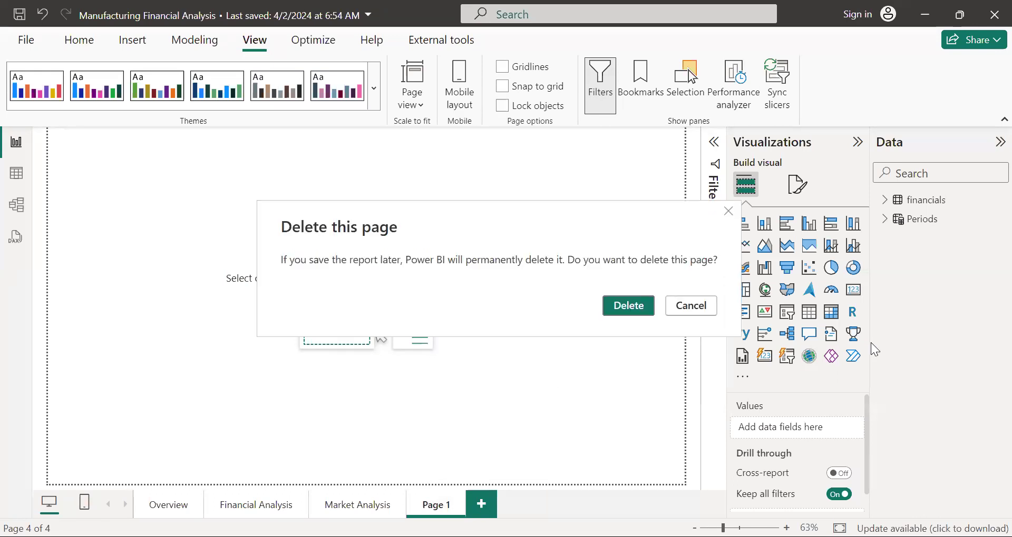
key(Return)
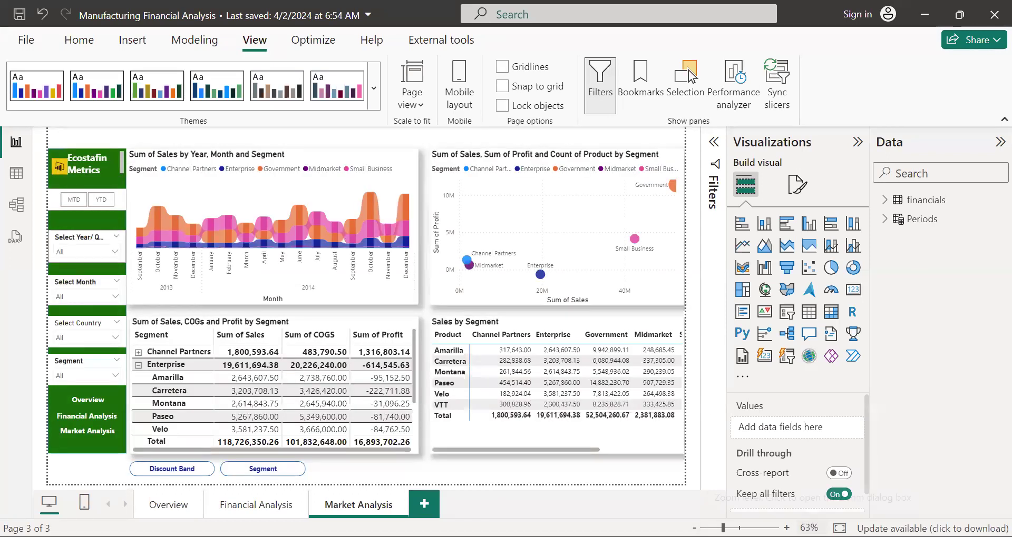
Step: Zoom the Market Analysis page in to 100% and back out to 60%
click(786, 528)
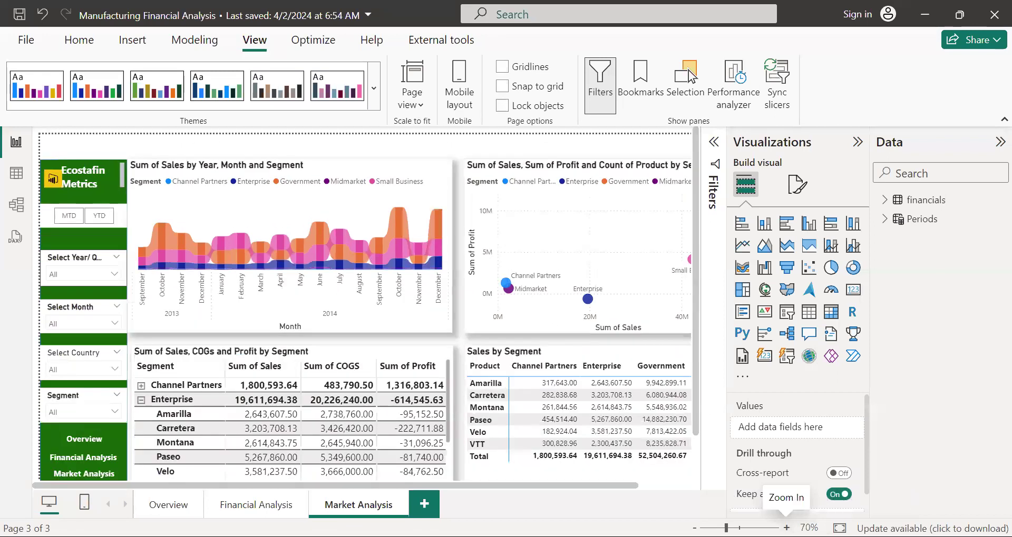
click(787, 528)
click(787, 528)
click(786, 528)
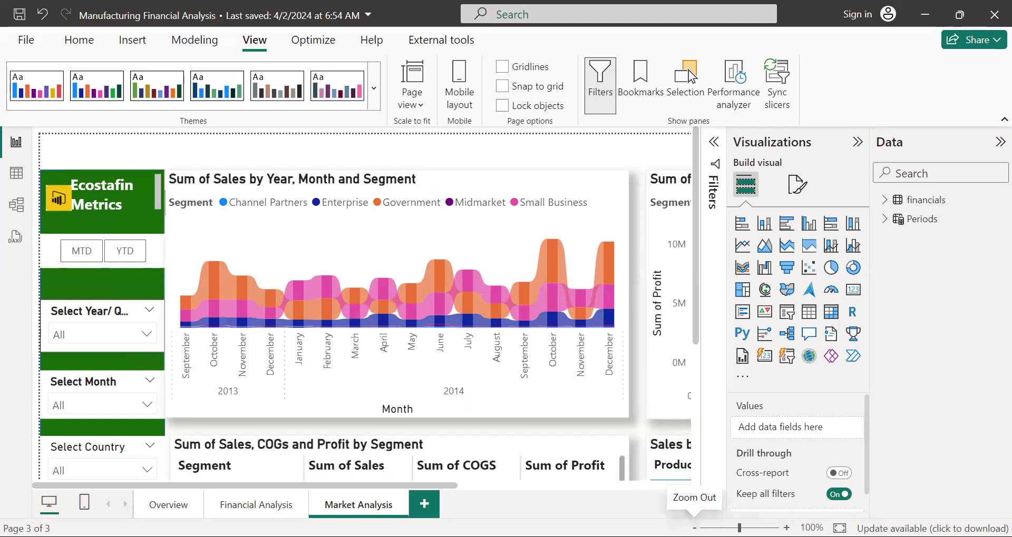
click(694, 528)
click(695, 528)
click(695, 528)
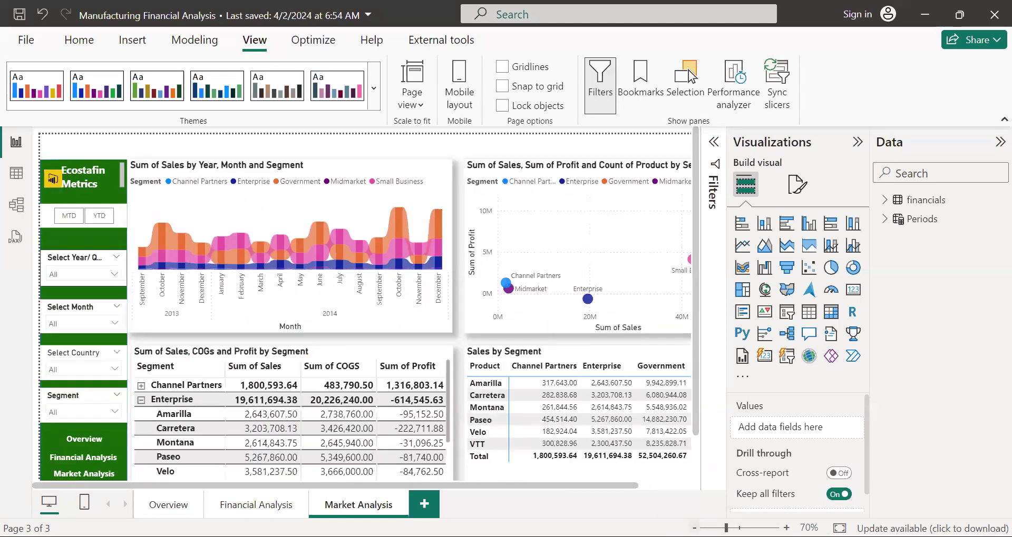
click(694, 528)
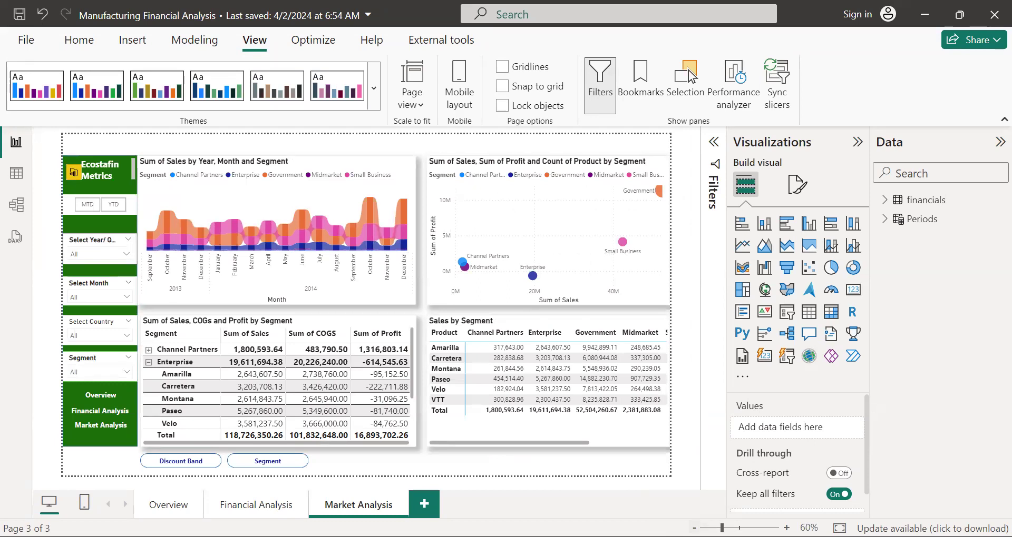
Step: Set the Market Analysis page's zoom to 65% and return to the Overview page
click(786, 527)
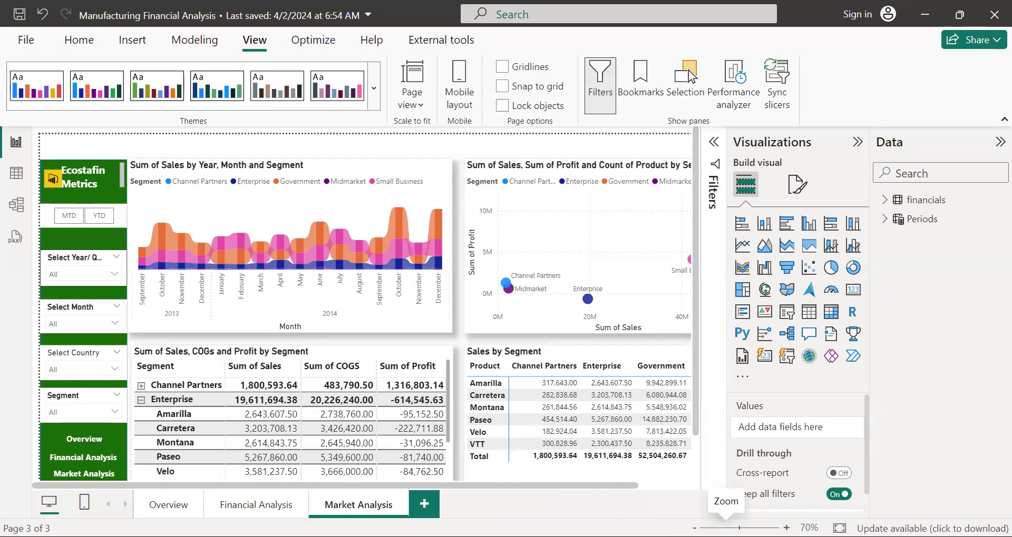
drag(726, 528, 723, 528)
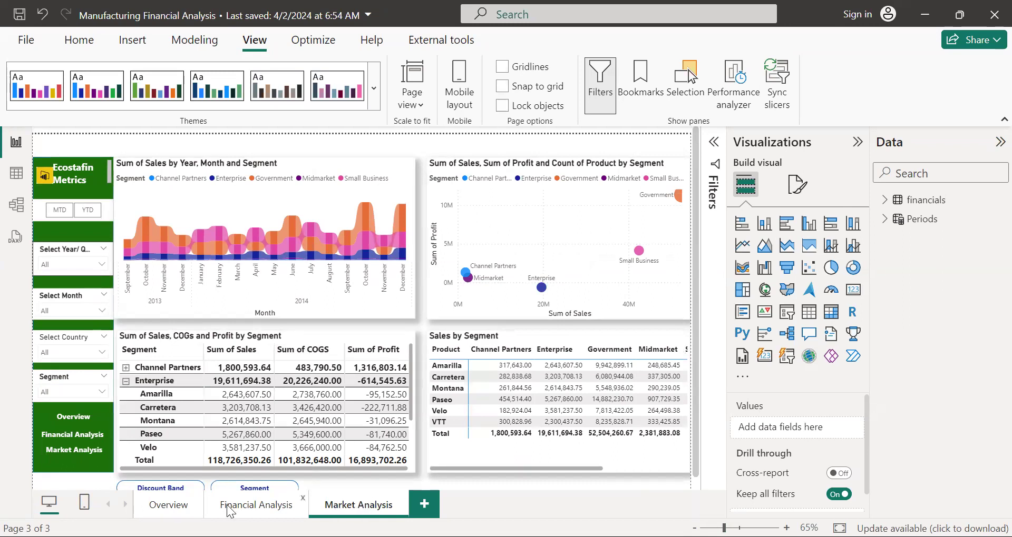
click(181, 507)
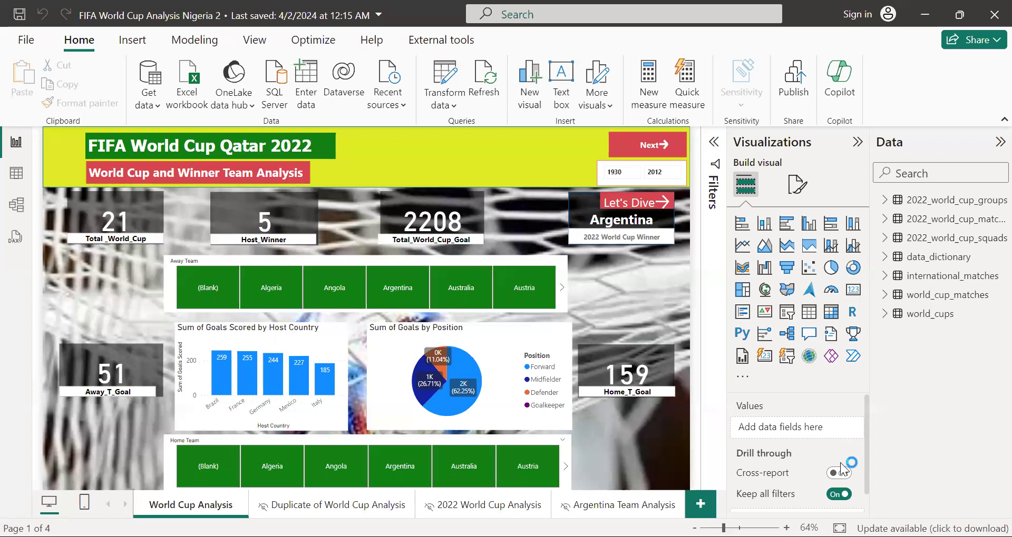
Step: On the FIFA report's World Cup Analysis page, filter by away team Algeria and by Angola, clearing the selection
click(271, 296)
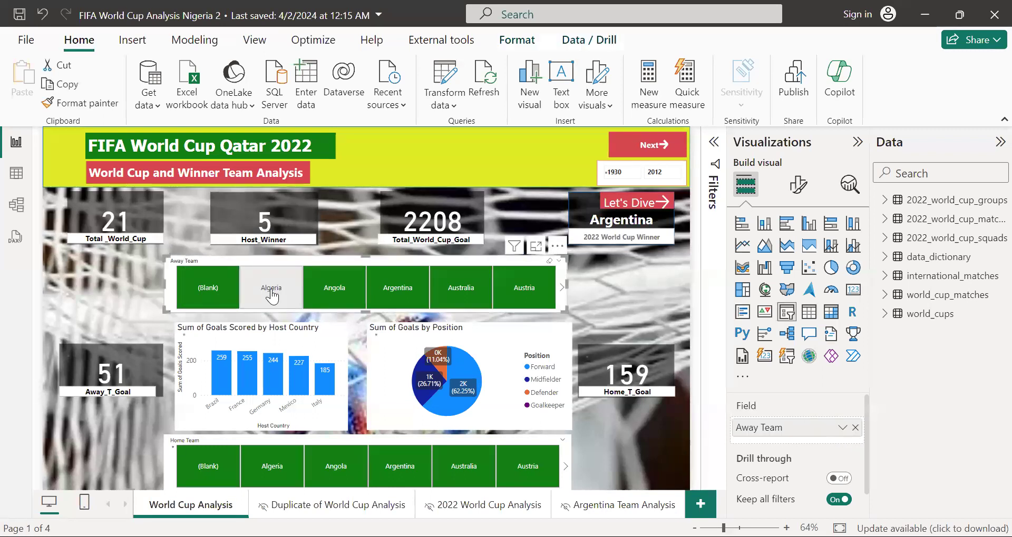
click(271, 297)
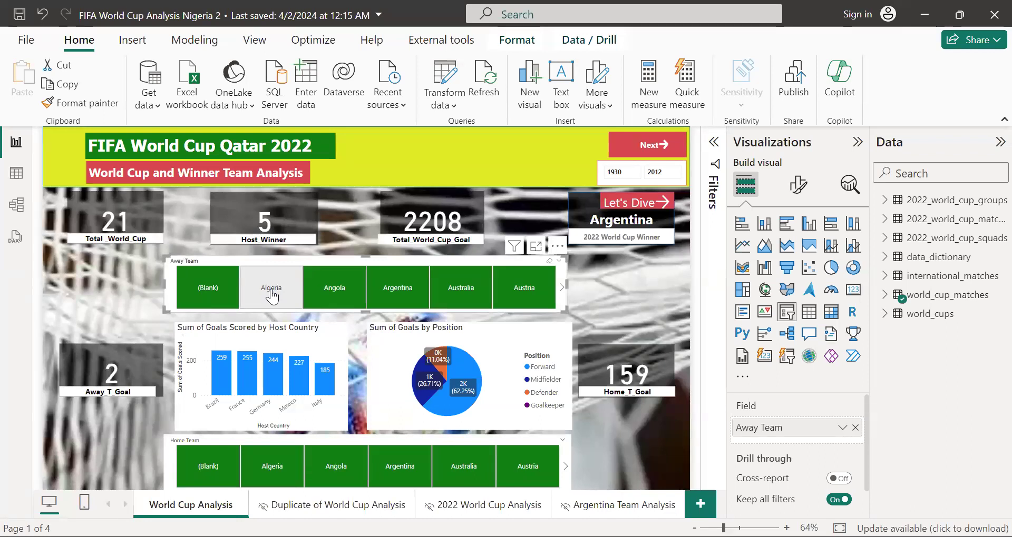
click(332, 298)
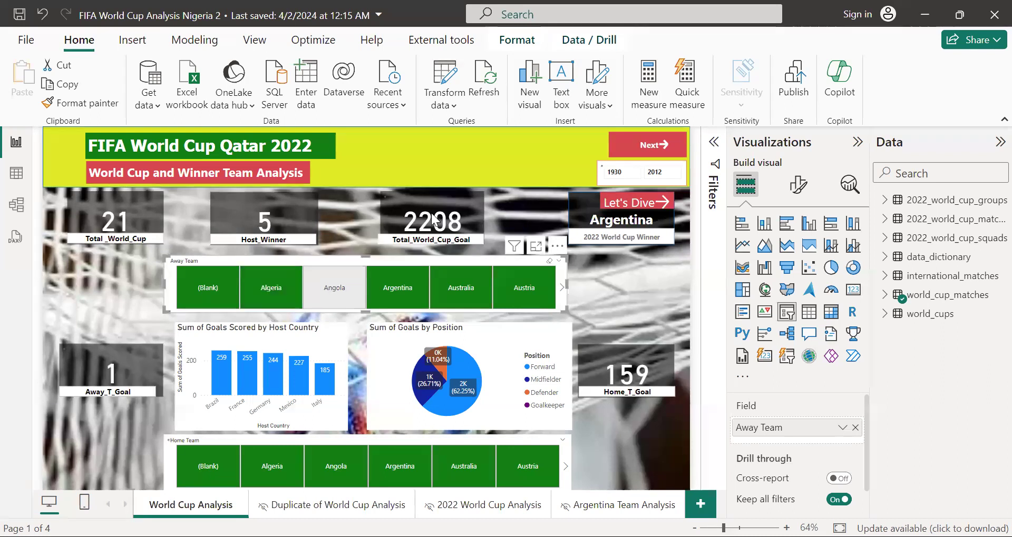
click(333, 297)
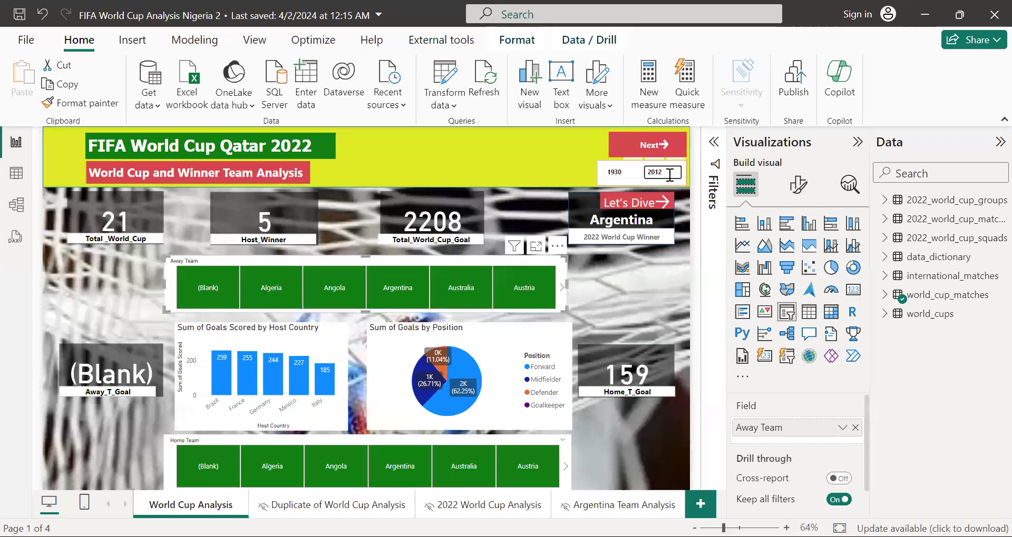
Step: Set the end year of the World Cup Analysis page's year range slicer to 2010
double_click(669, 175)
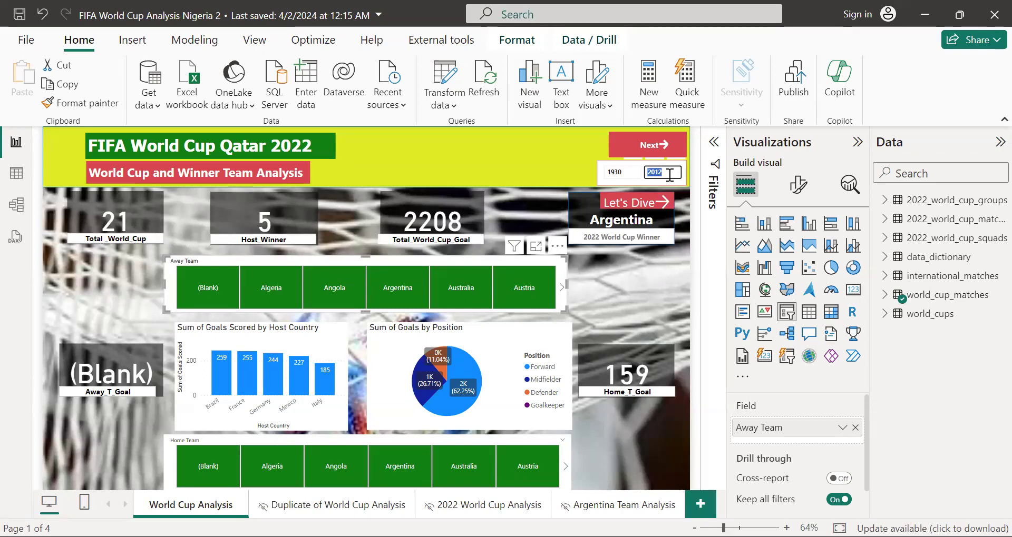
text(2010)
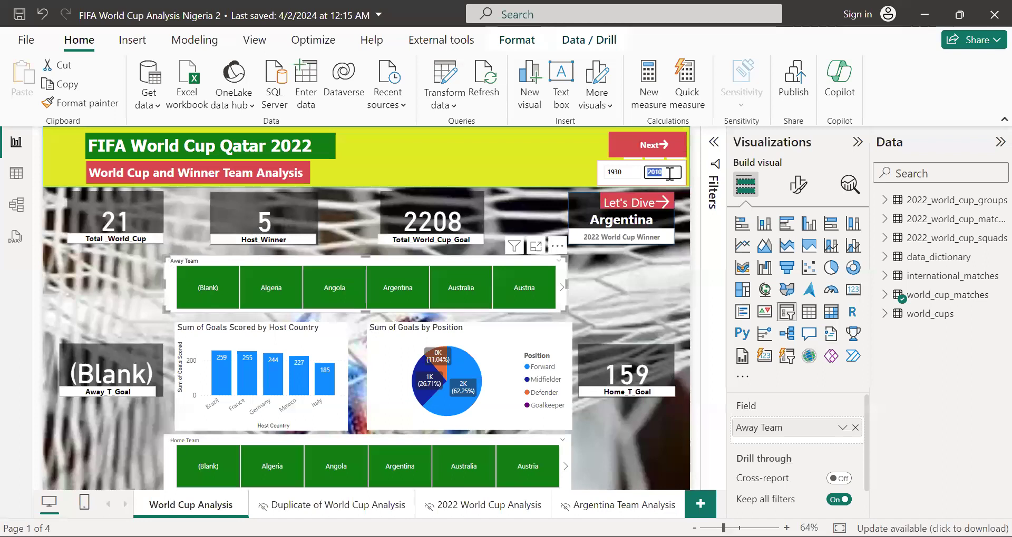
key(Return)
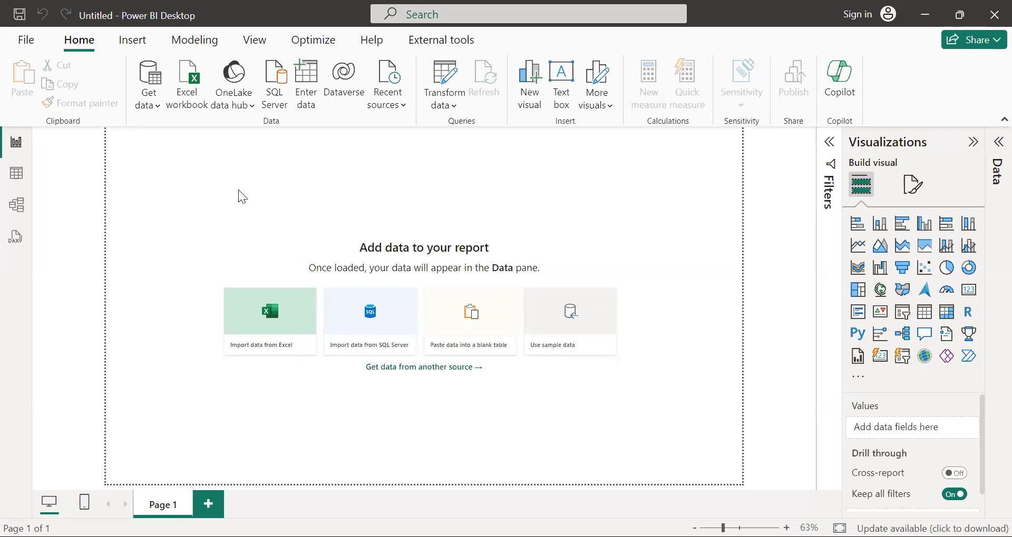
Step: In the blank report, open the full Get Data connector list and examine the All, File, Database and Other categories
click(160, 109)
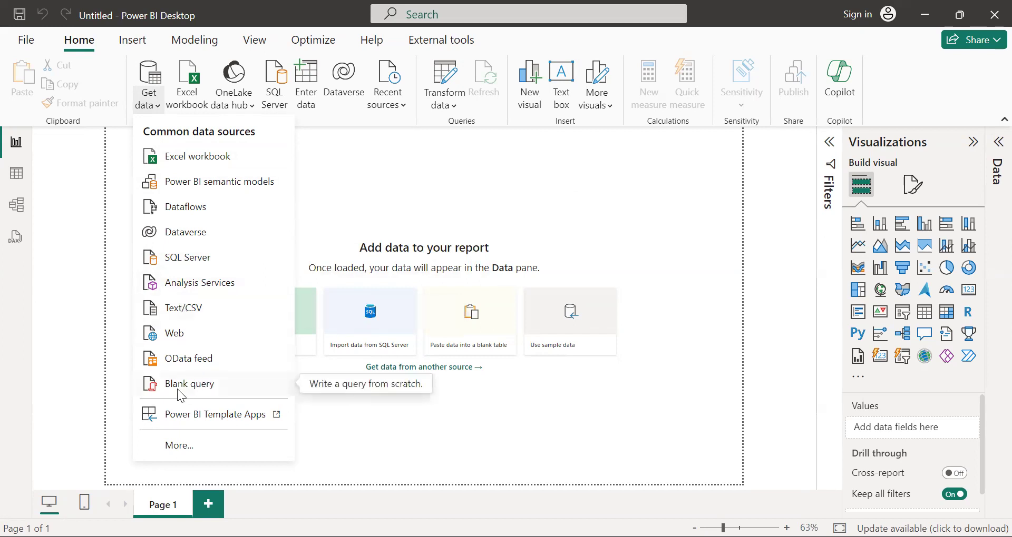
click(185, 434)
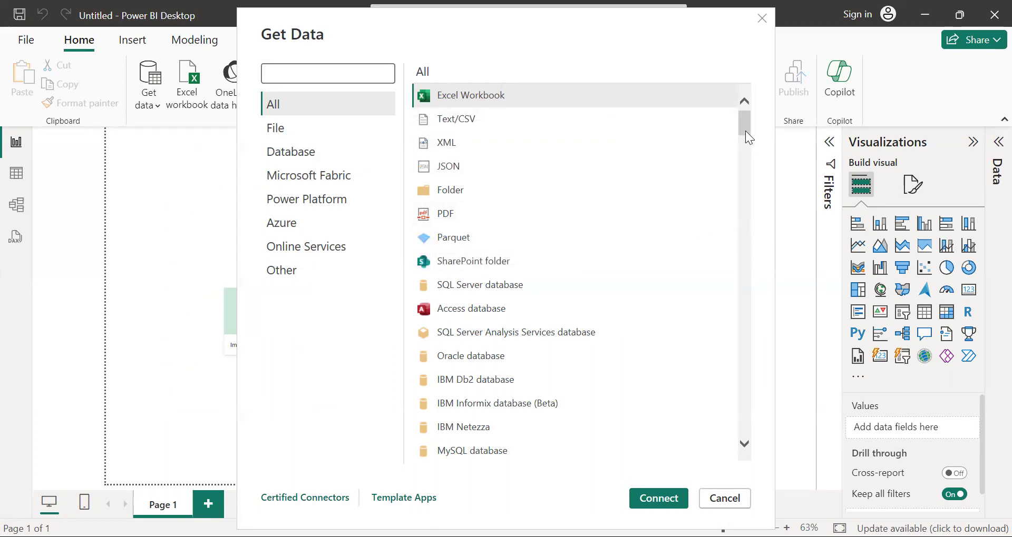
drag(745, 131, 745, 144)
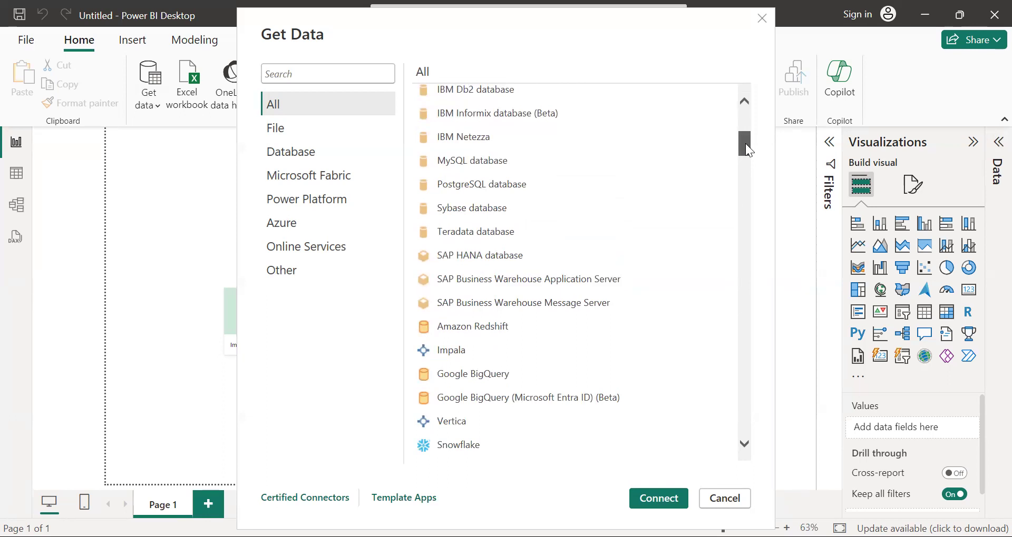
drag(745, 143, 744, 466)
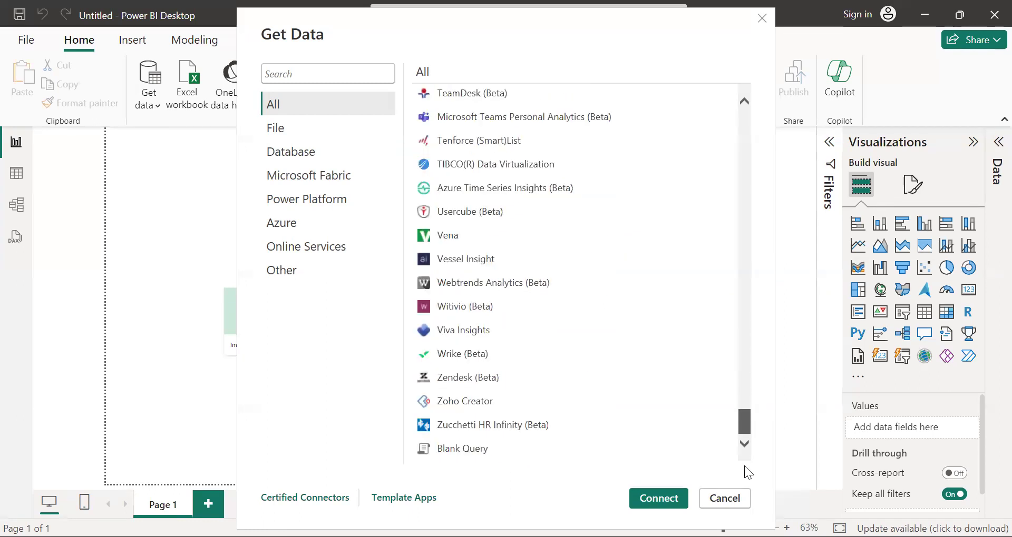
click(286, 129)
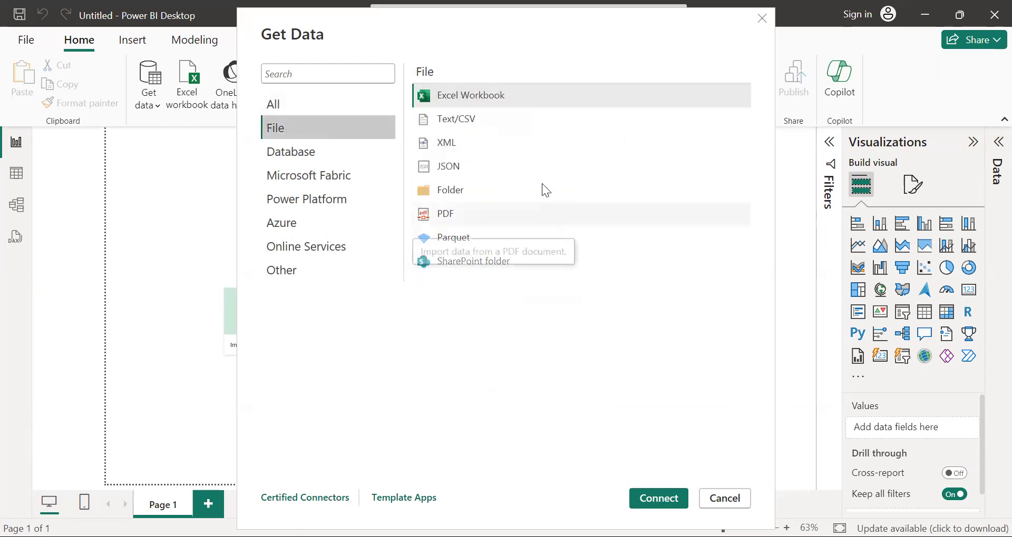
click(305, 152)
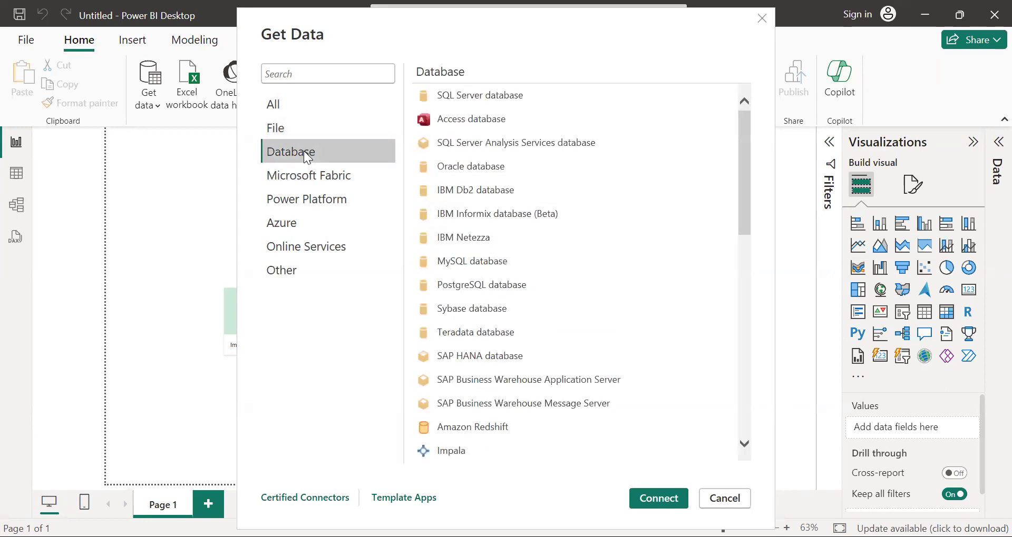
drag(745, 154, 739, 116)
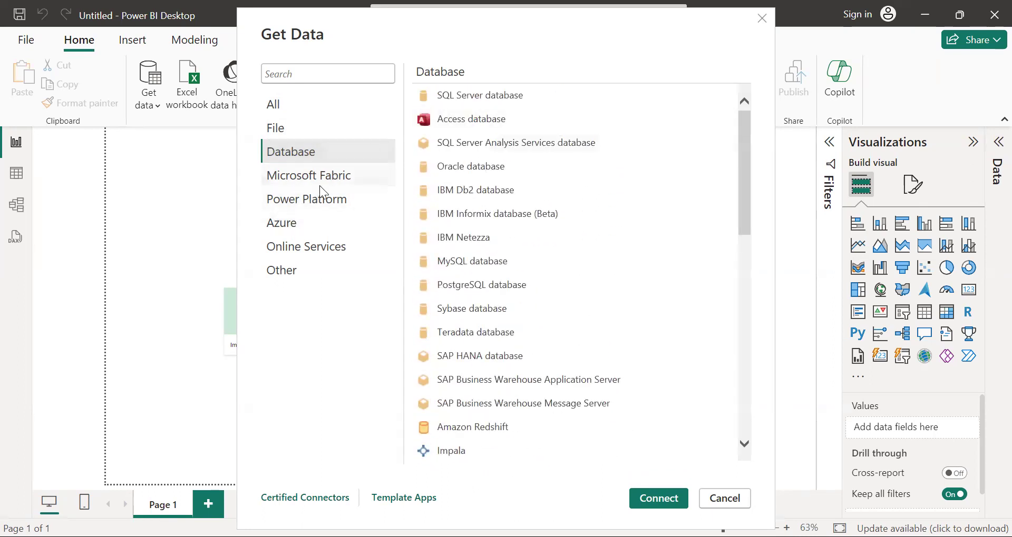
click(280, 275)
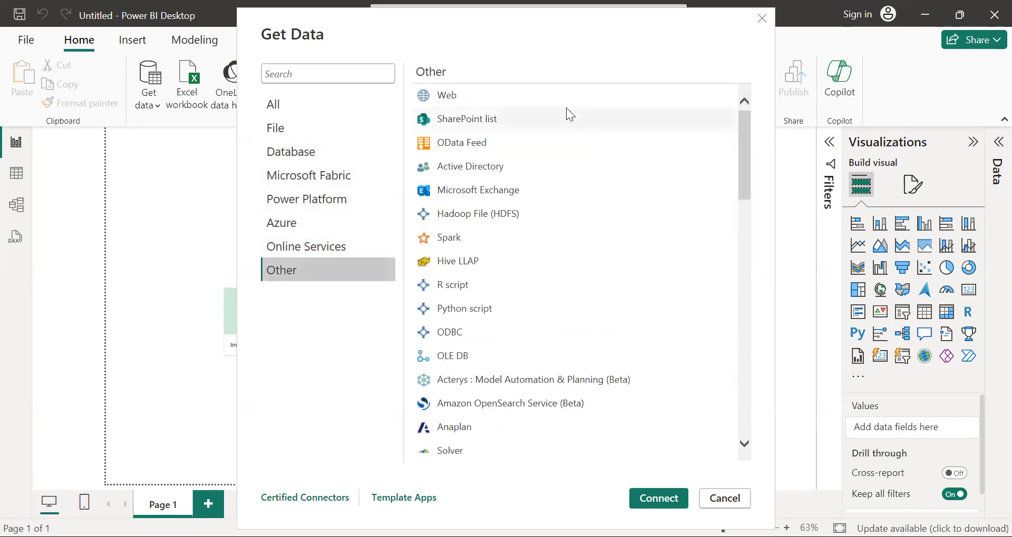
Step: Close the full connector list and start a new data connection from the Web source
click(765, 21)
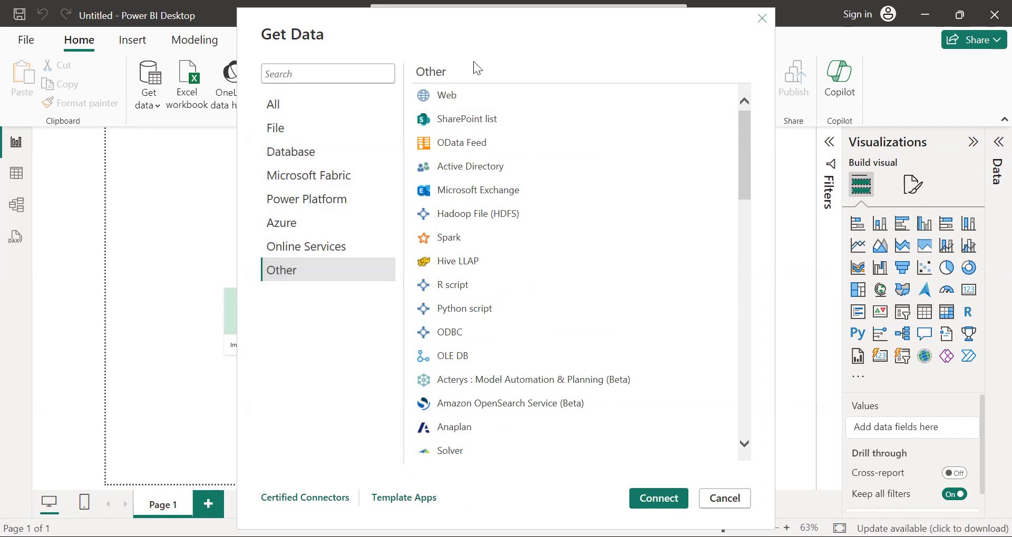
click(157, 107)
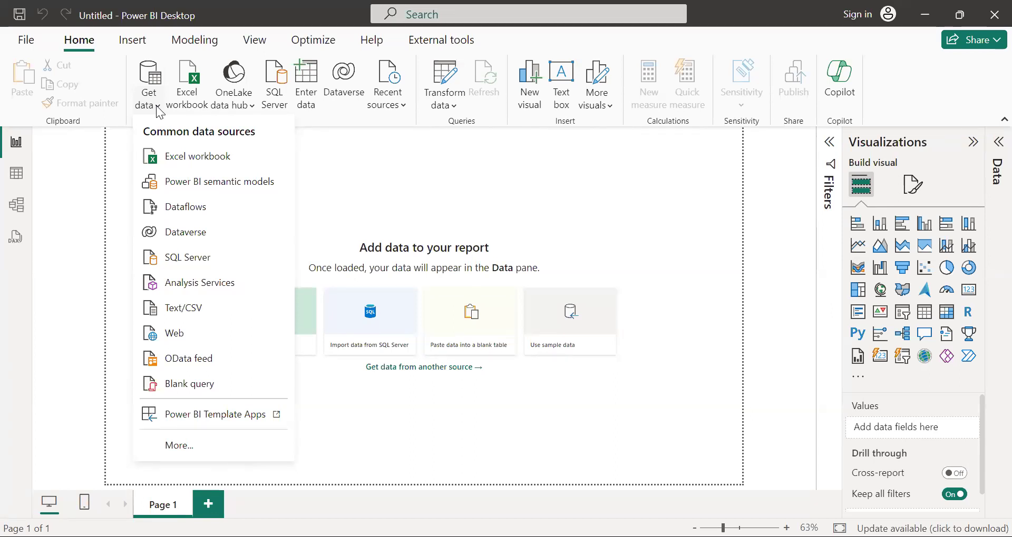
click(184, 331)
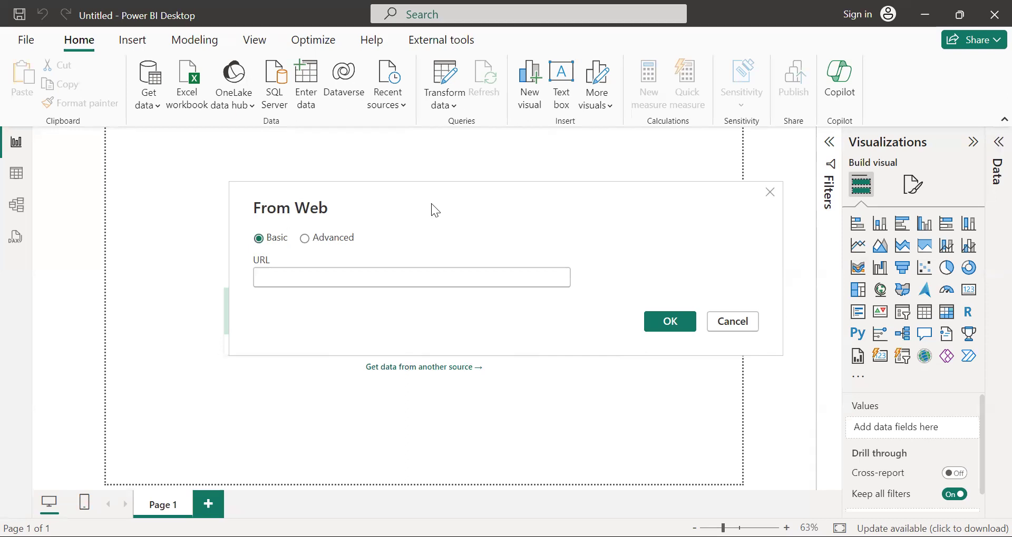
Step: Switch to the web browser and search Google for "world cup"
key(alt+Tab)
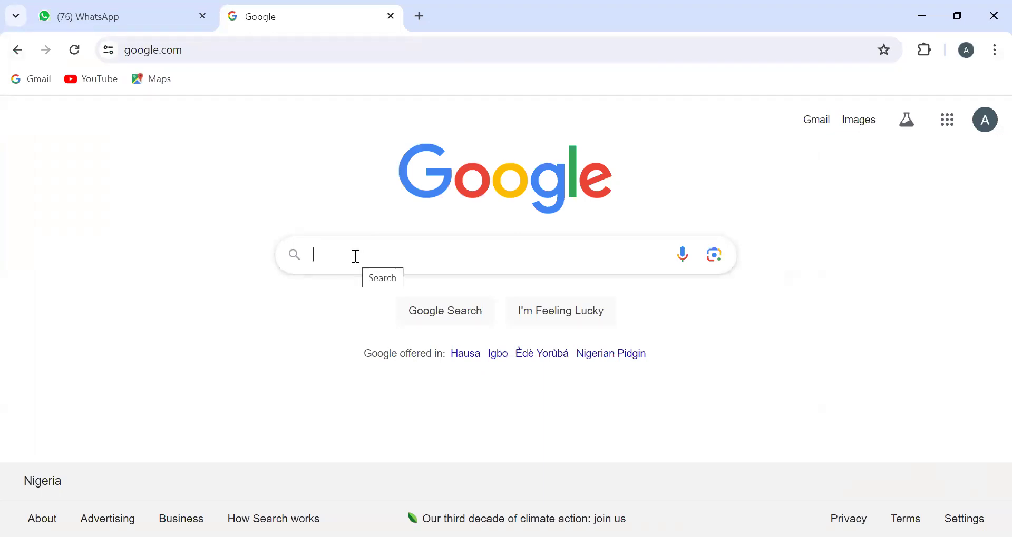
text(worl)
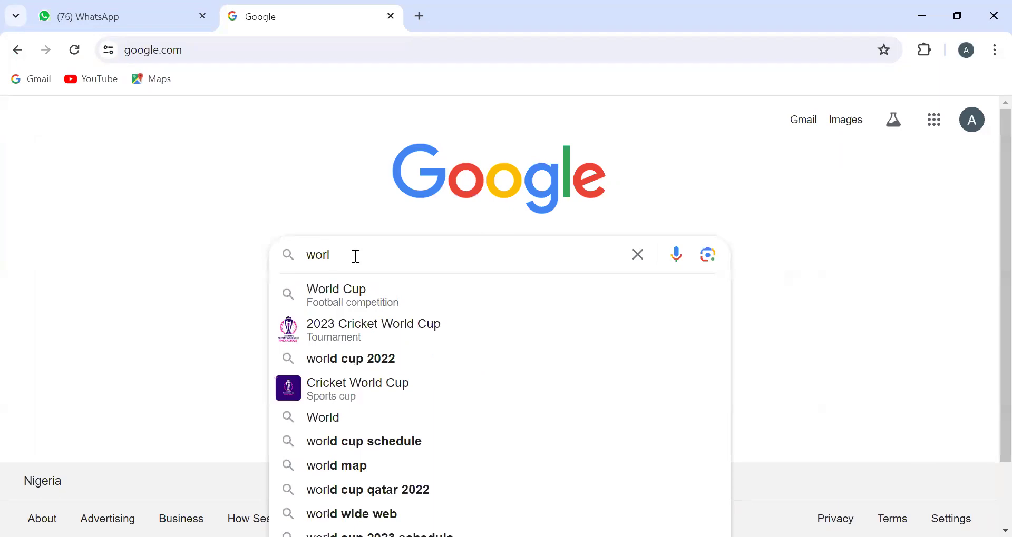
click(356, 306)
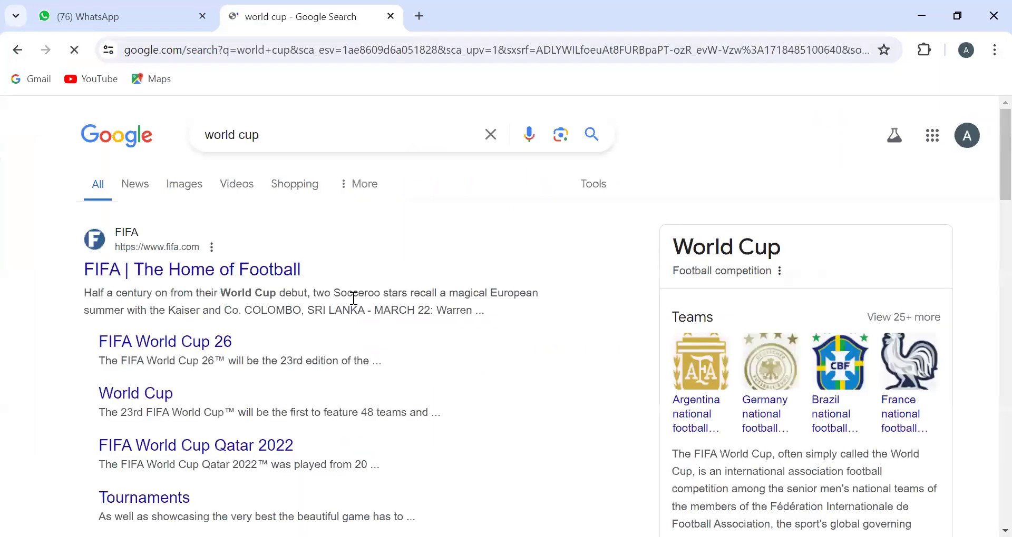
Step: Open FIFA's official site from the search results and examine its home page sections for usable data
click(215, 272)
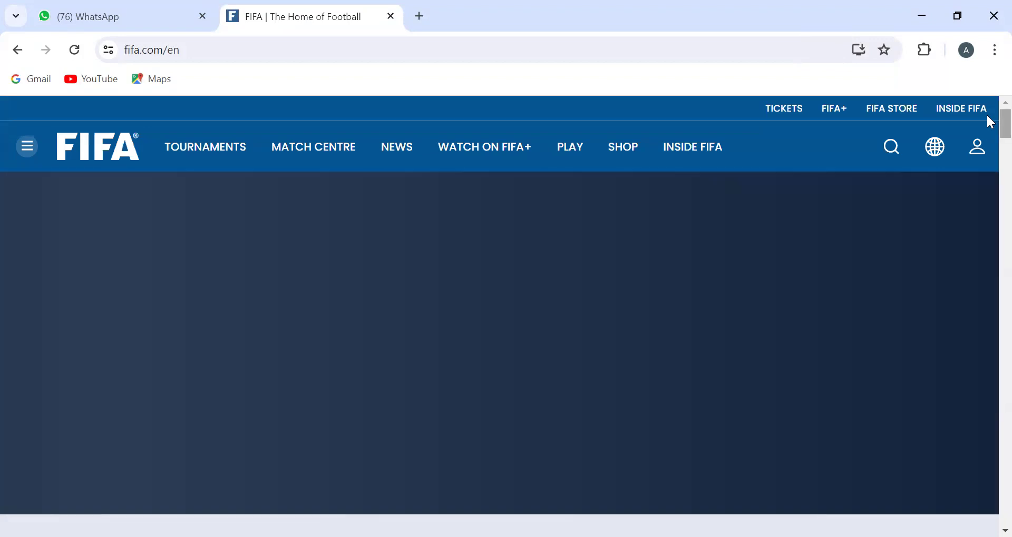
scroll(988, 153, down, 10)
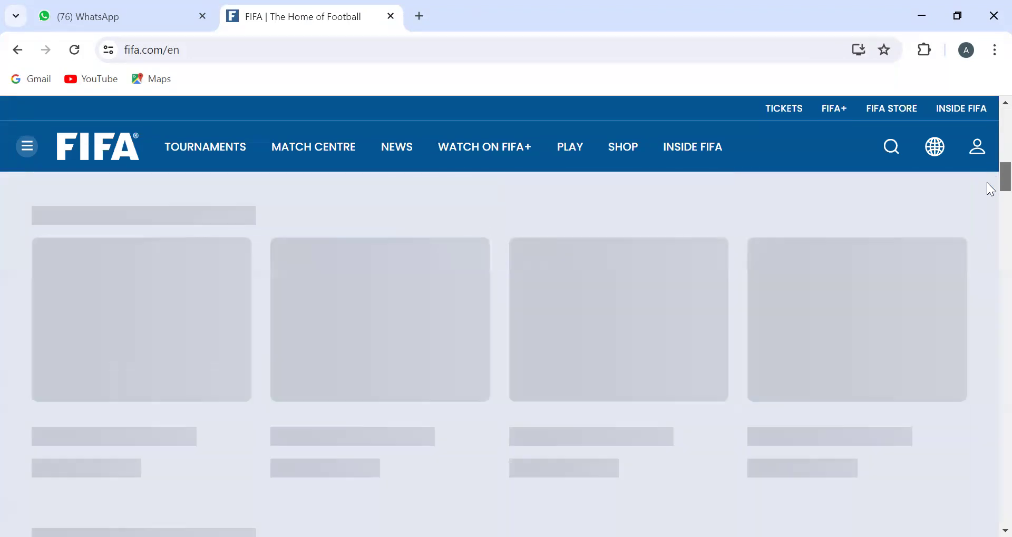
scroll(988, 211, up, 5)
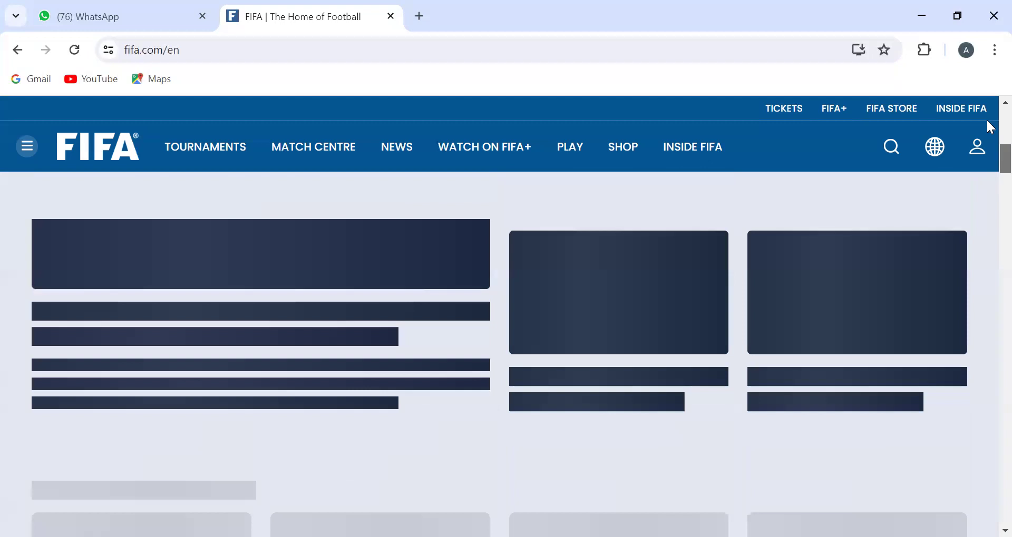
mouse_move(987, 121)
mouse_down()
mouse_move(987, 160)
mouse_move(986, 126)
mouse_move(987, 136)
mouse_up()
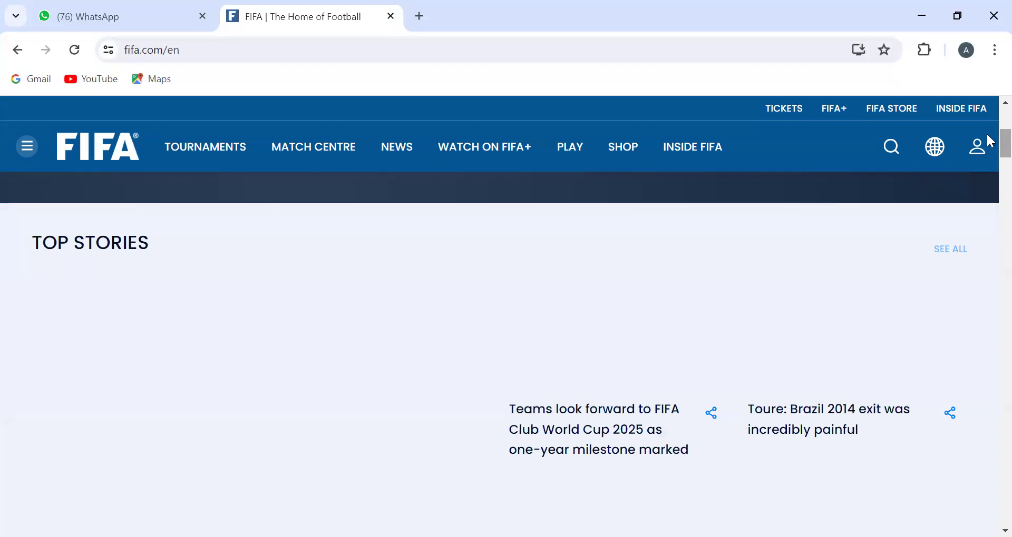
scroll(987, 203, down, 5)
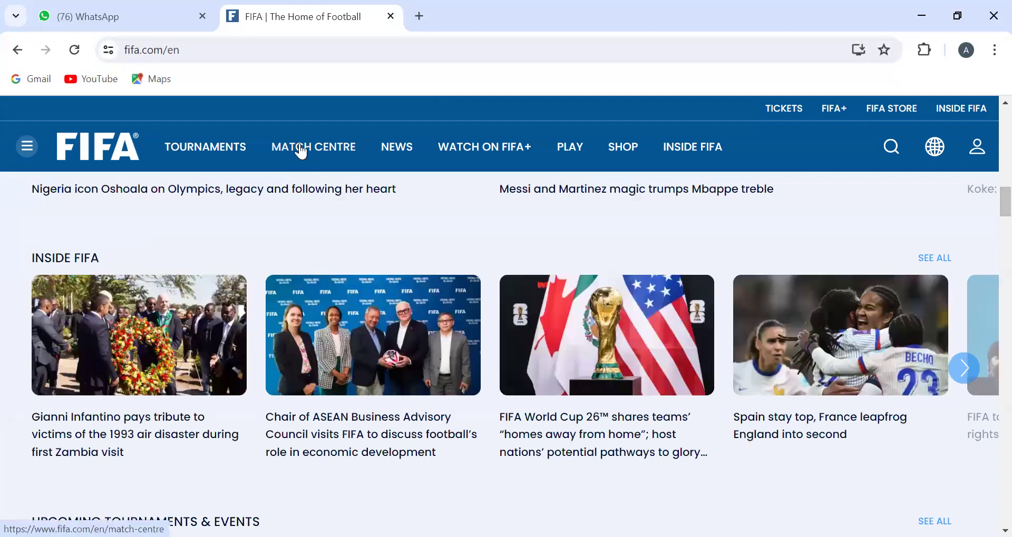
Step: Open the Olympic Football Tournaments page from the FIFA site's tournaments list and look through its content
click(25, 150)
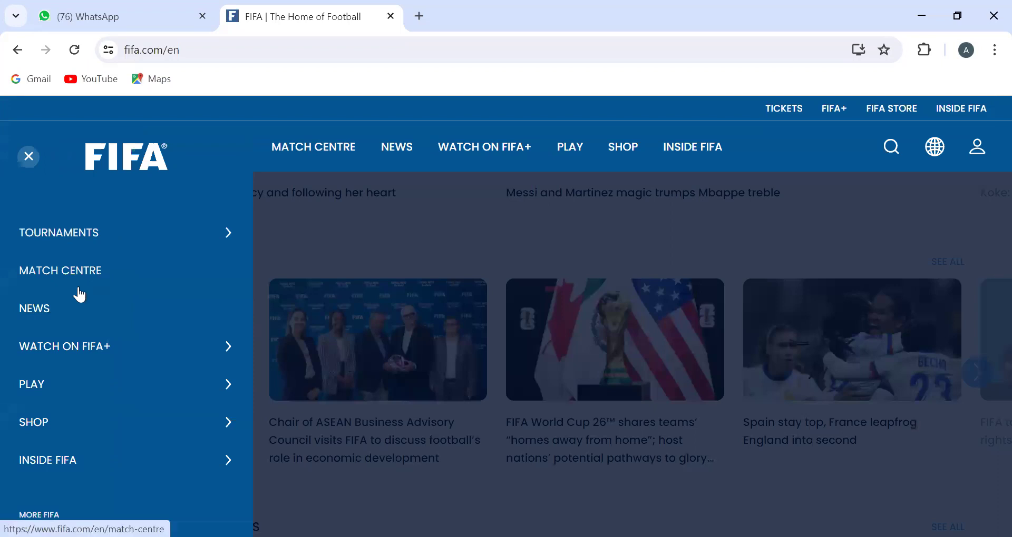
click(115, 232)
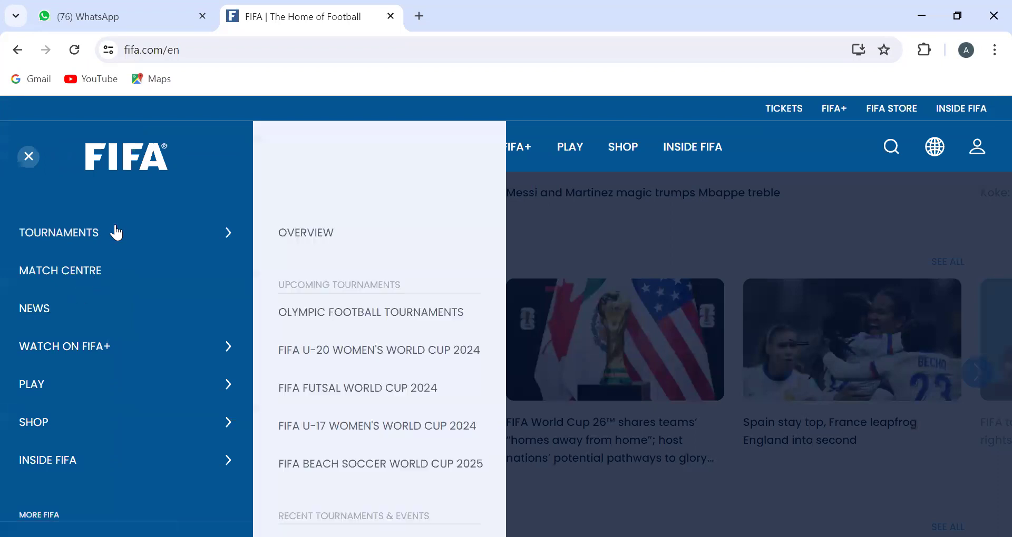
click(362, 313)
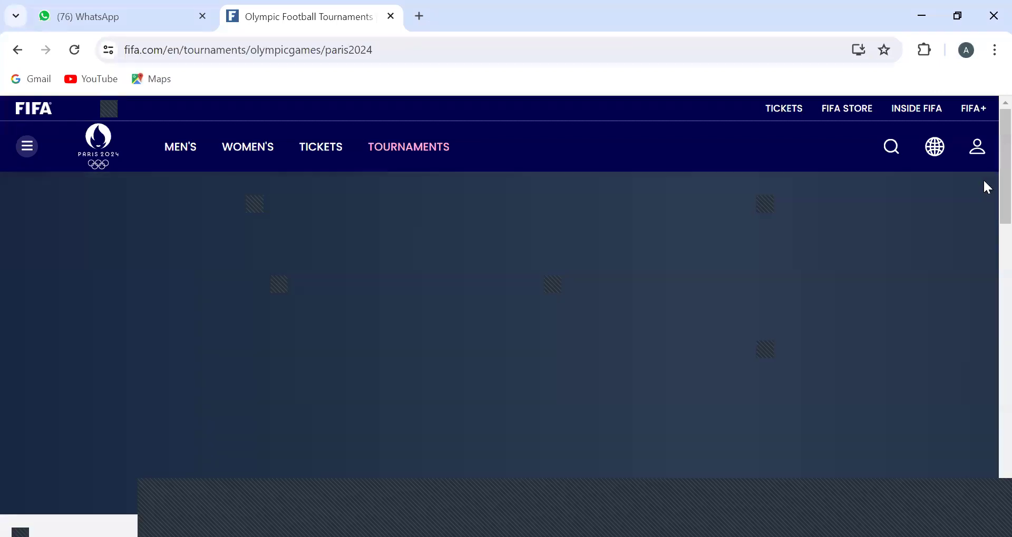
scroll(985, 237, down, 3)
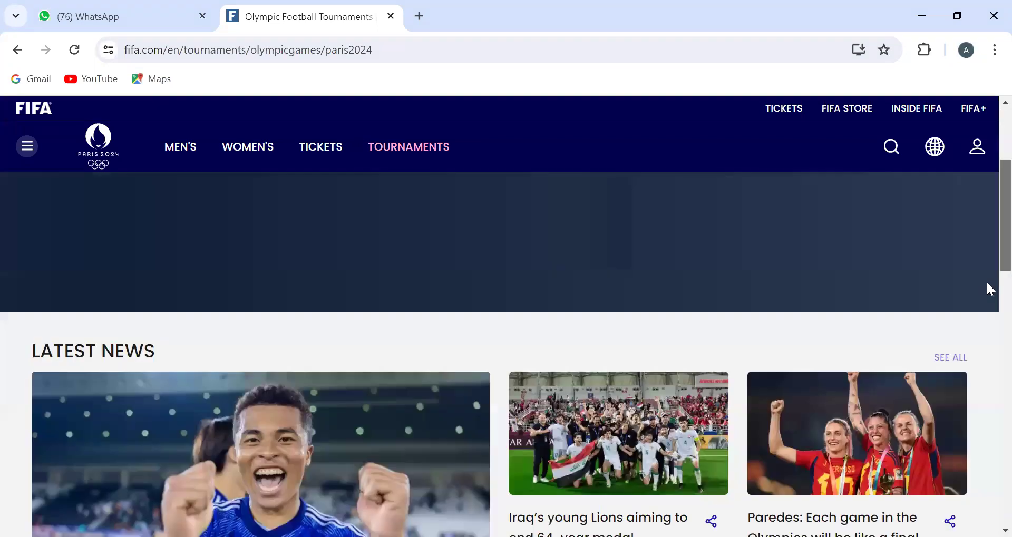
scroll(969, 271, down, 5)
scroll(961, 261, up, 4)
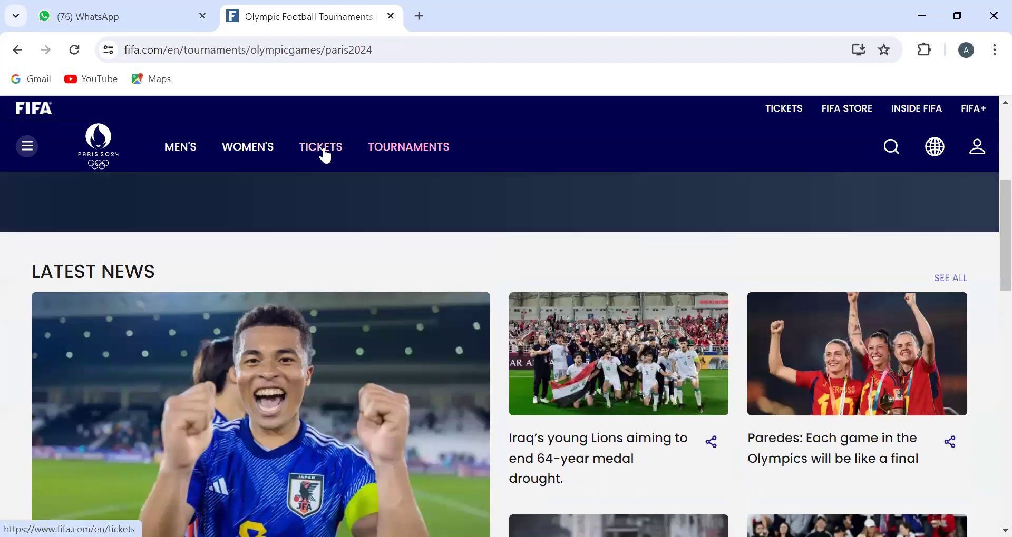
Step: Open the men's Scores & Fixtures page of the Olympic tournament and examine the listed matches
click(183, 153)
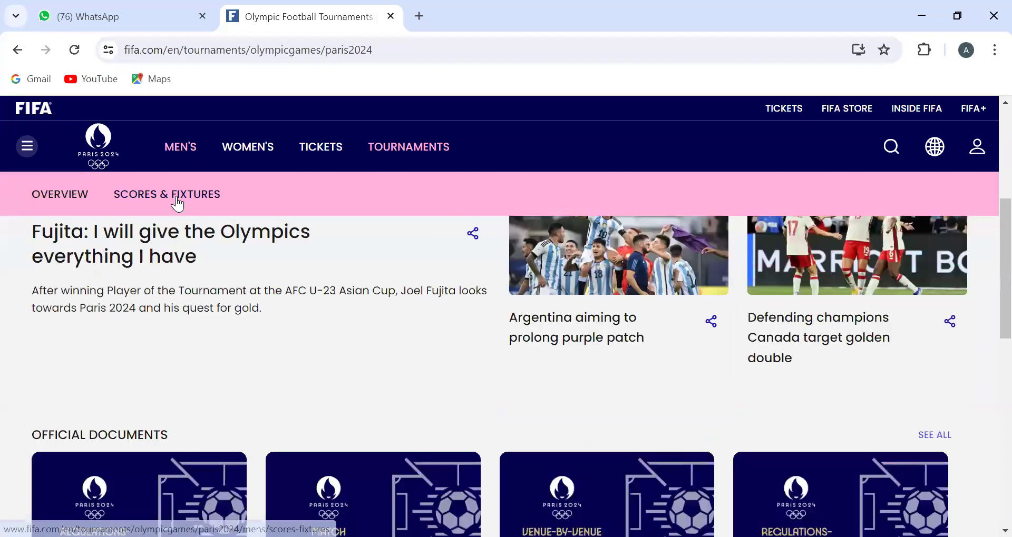
click(178, 204)
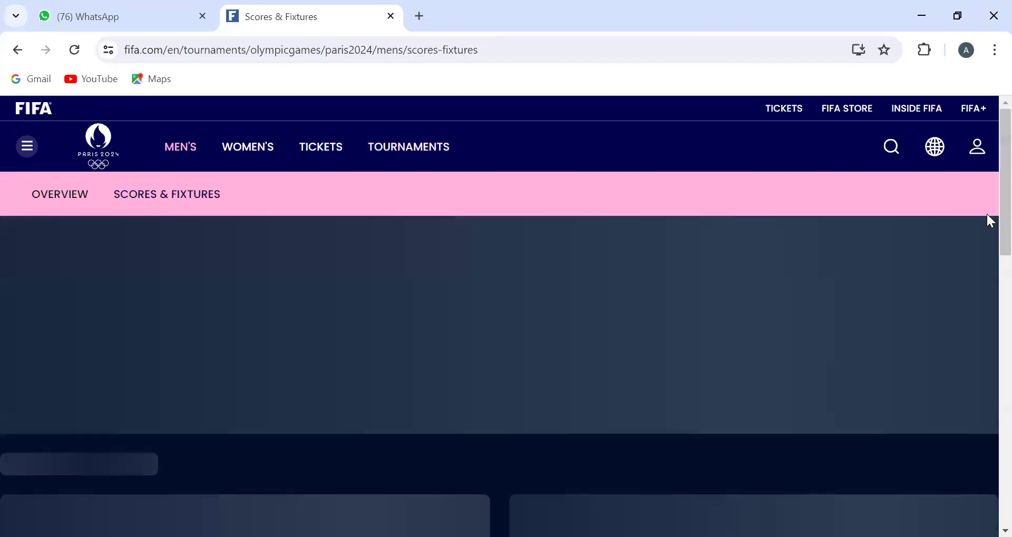
scroll(985, 463, down, 10)
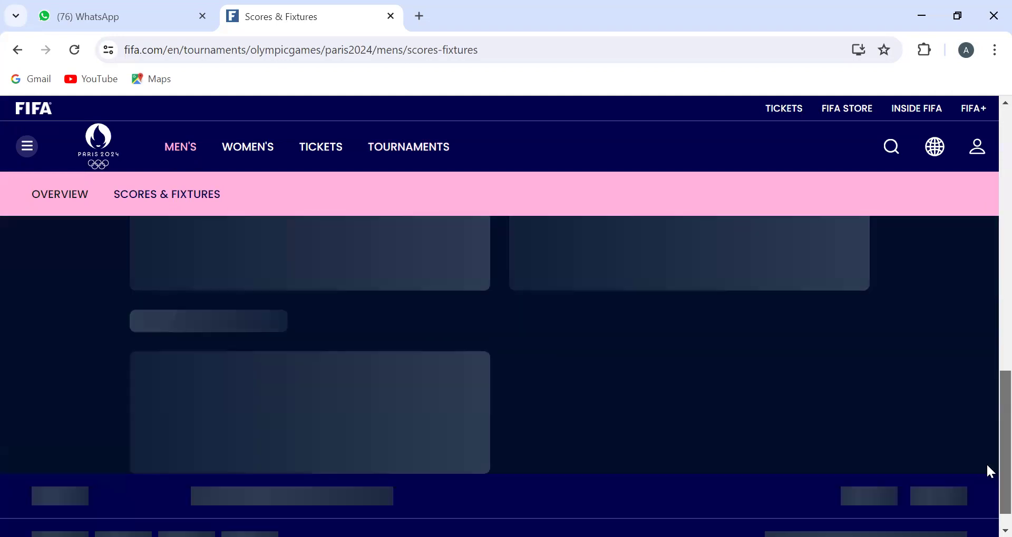
scroll(985, 249, up, 10)
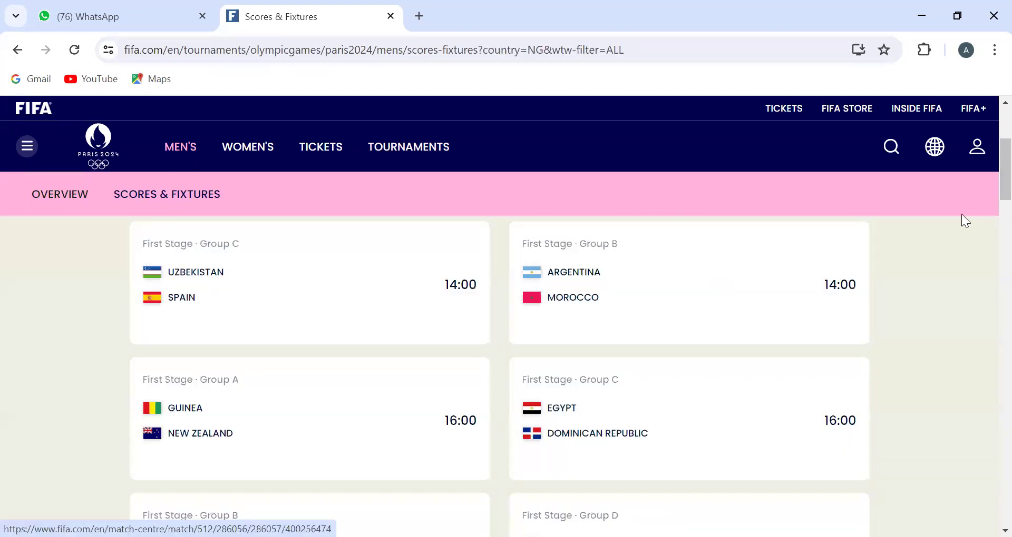
drag(1005, 162, 984, 87)
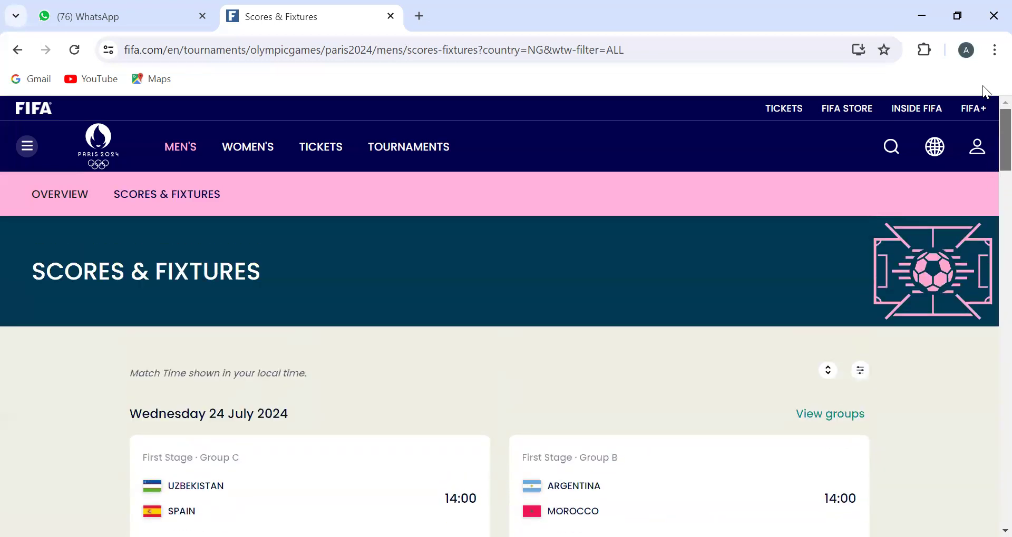
Step: Select the Scores & Fixtures page's address, then leave the FIFA site and return to the Google results for "world cup"
click(253, 50)
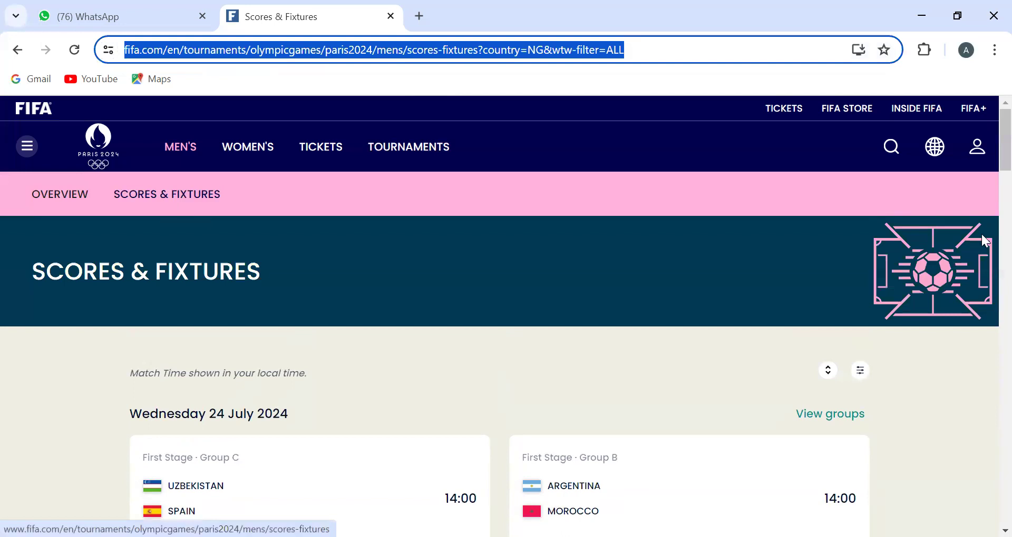
mouse_move(988, 141)
mouse_down()
mouse_move(990, 227)
mouse_move(987, 130)
mouse_up()
click(403, 53)
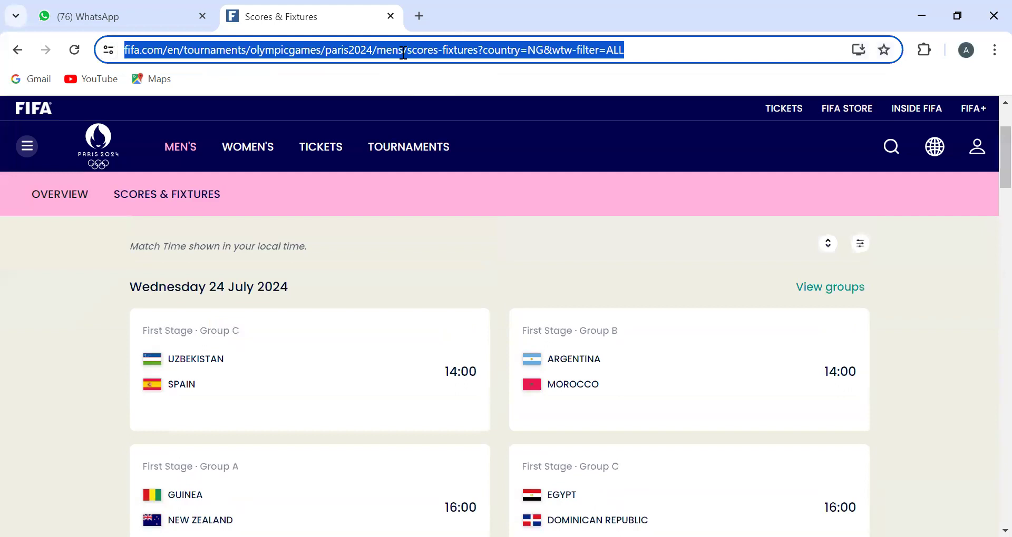
click(19, 51)
click(16, 51)
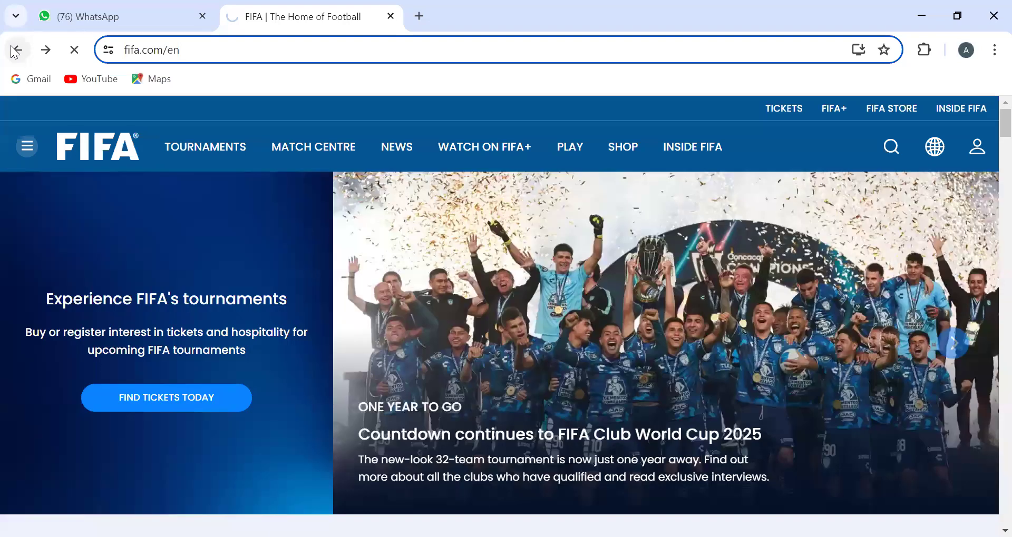
click(16, 51)
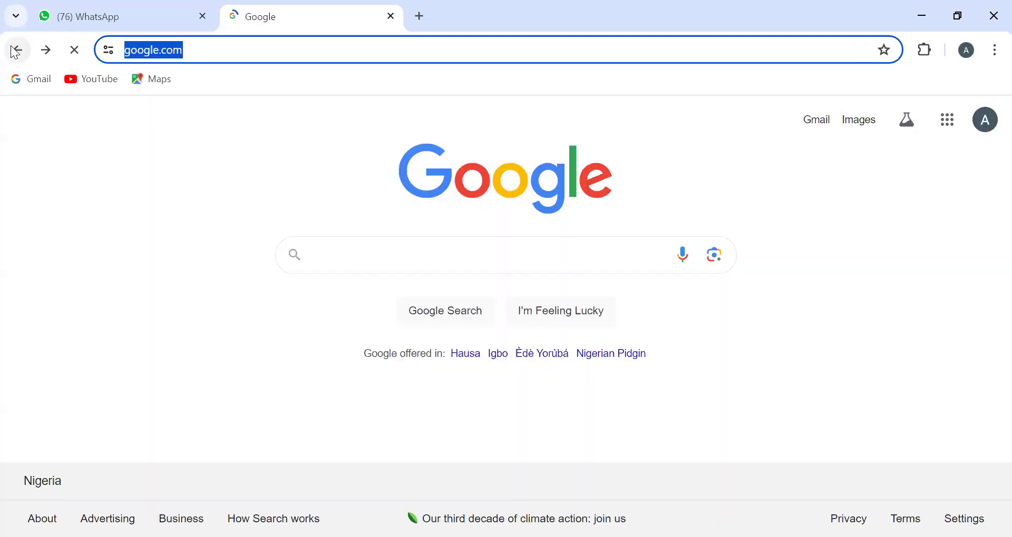
click(48, 50)
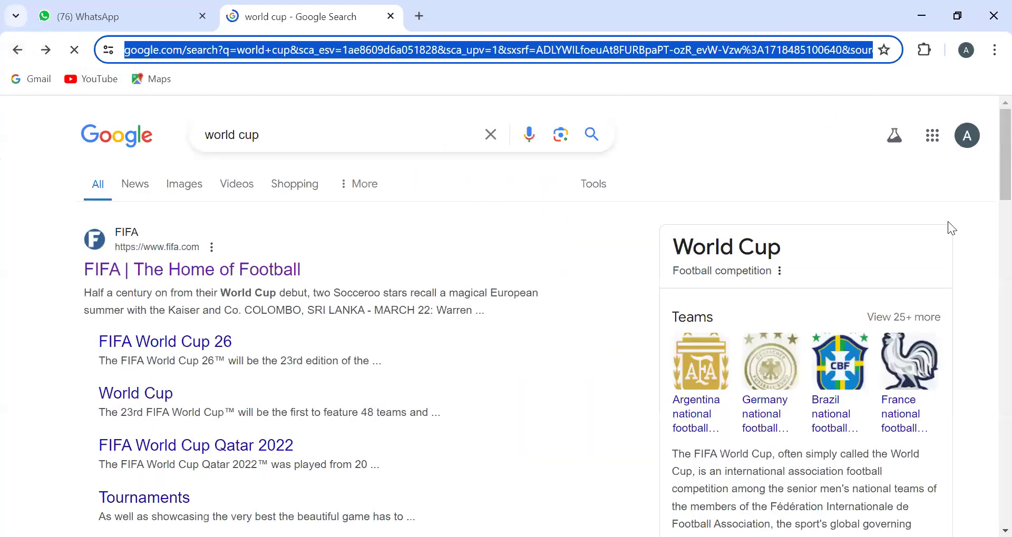
Step: Open Wikipedia's FIFA World Cup article from the search results and copy its web address
scroll(986, 162, down, 8)
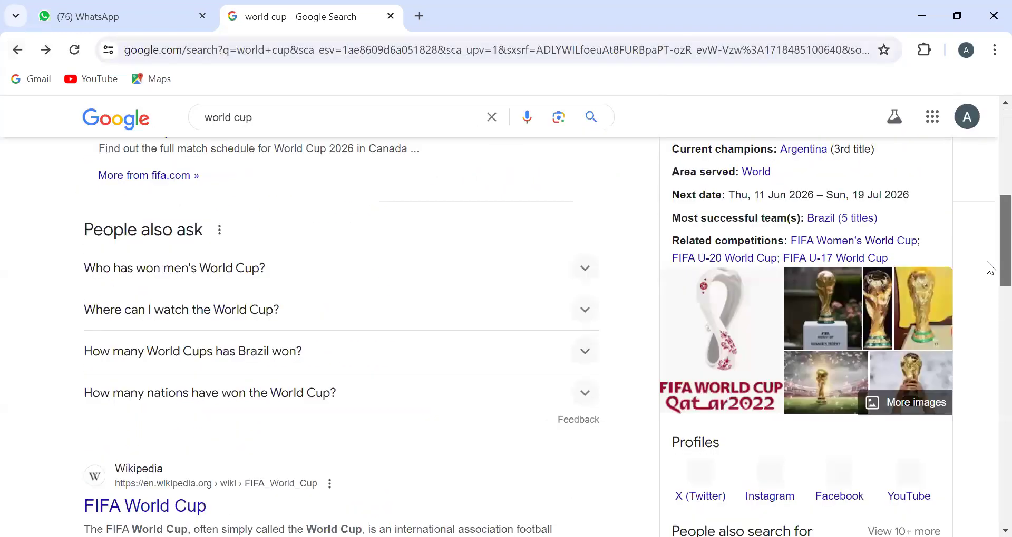
scroll(989, 316, down, 6)
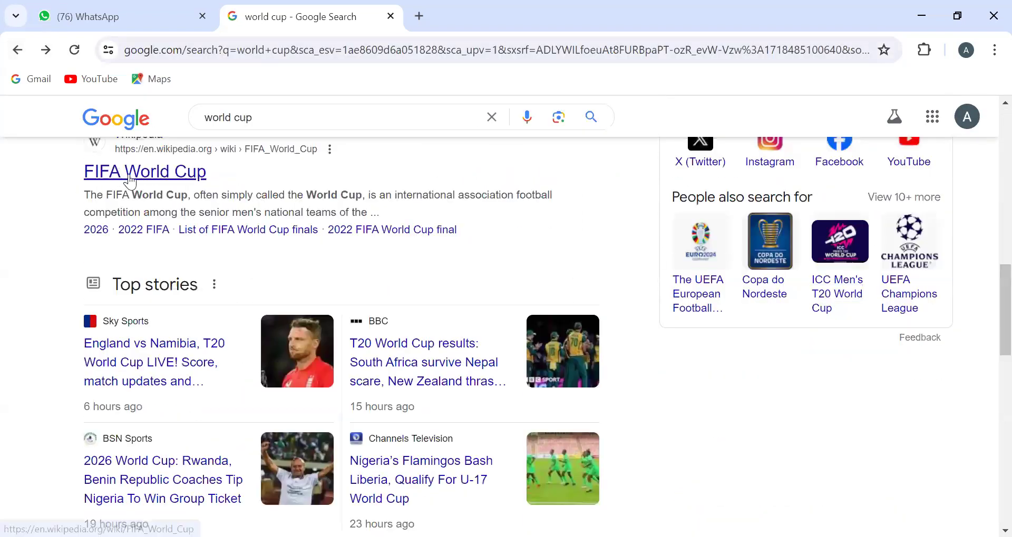
click(130, 179)
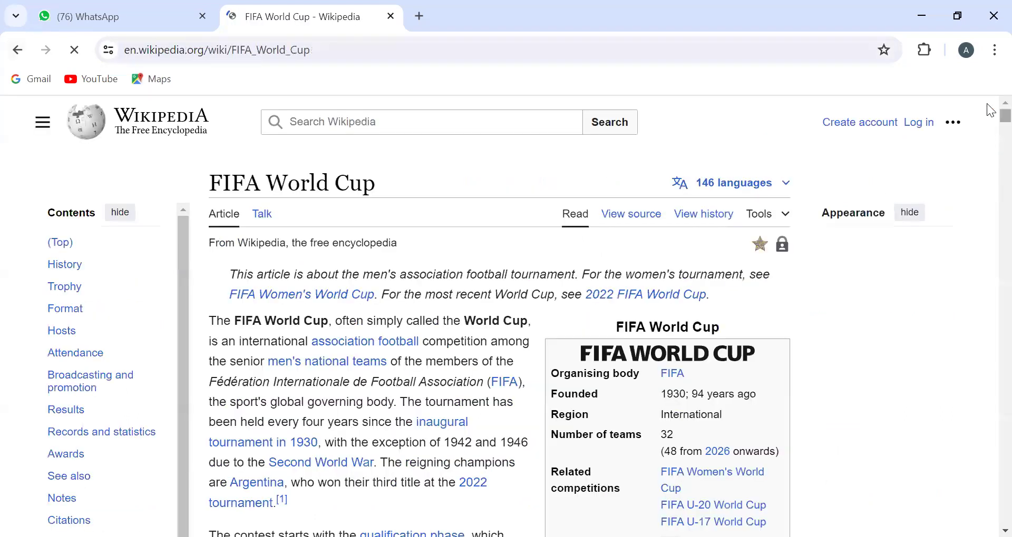
drag(986, 132, 953, 18)
click(288, 50)
key(ctrl+c)
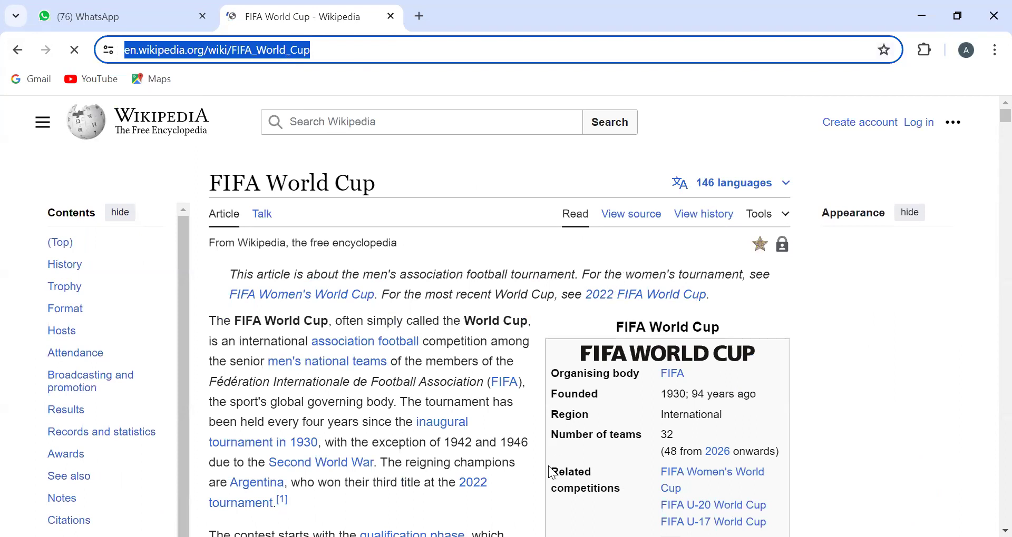
key(alt+Tab)
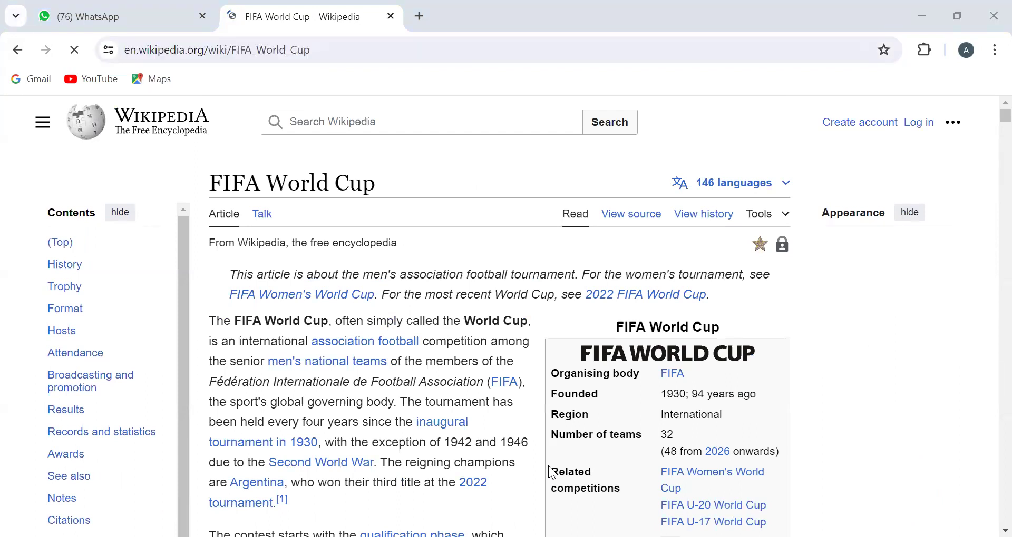
key(alt+Tab)
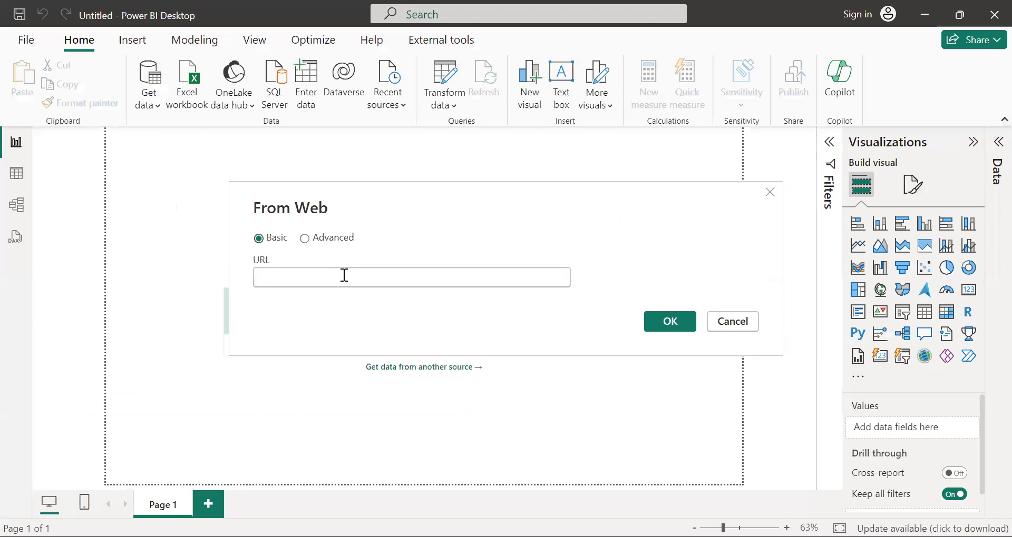
click(343, 275)
key(ctrl+v)
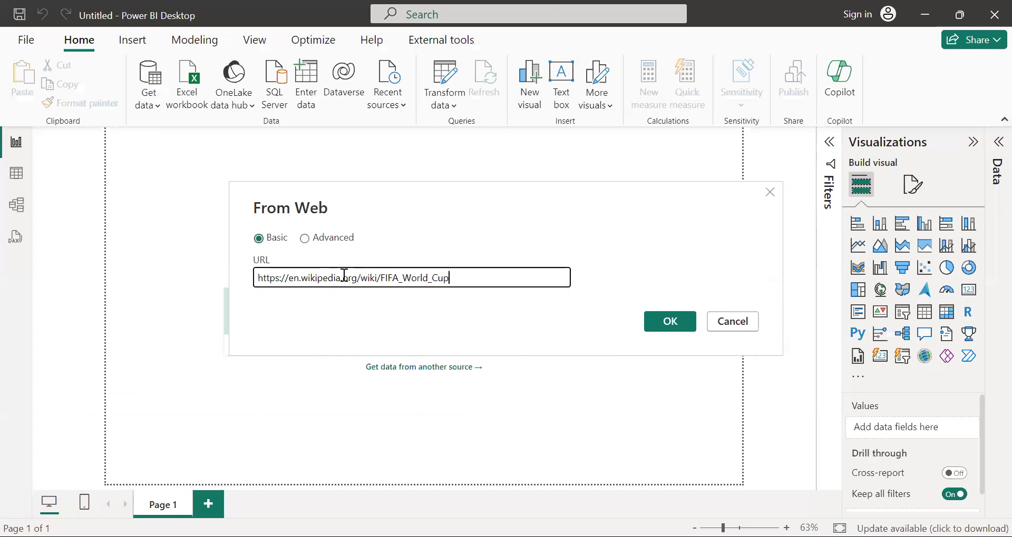
click(665, 322)
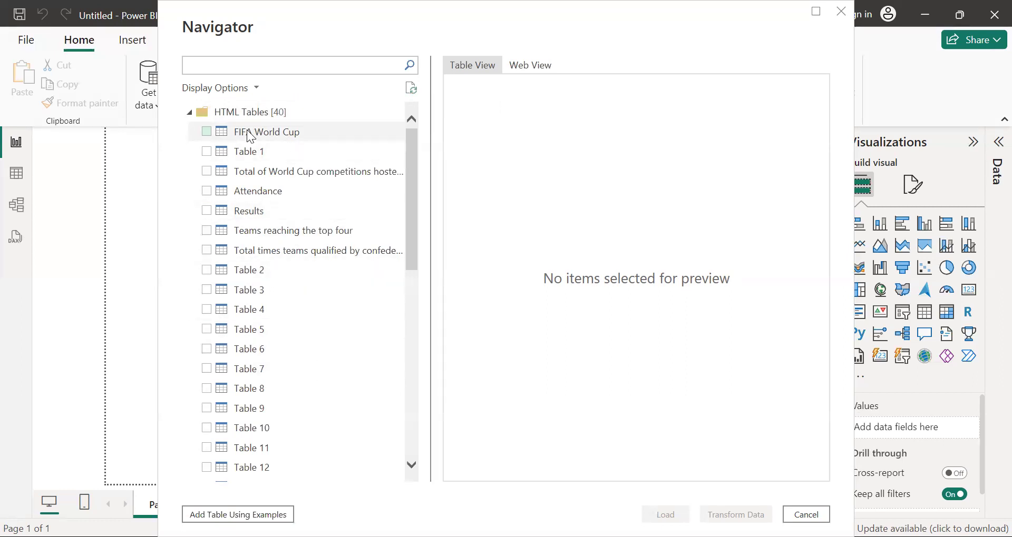
click(207, 133)
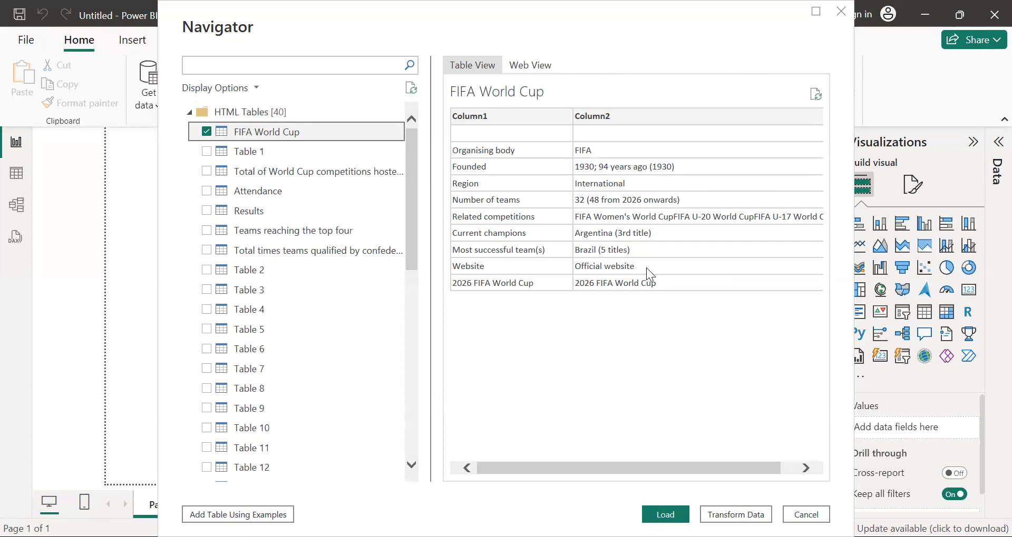
Step: Remove the FIFA World Cup table from the import selection, and preview Table 1 without keeping it selected
click(207, 133)
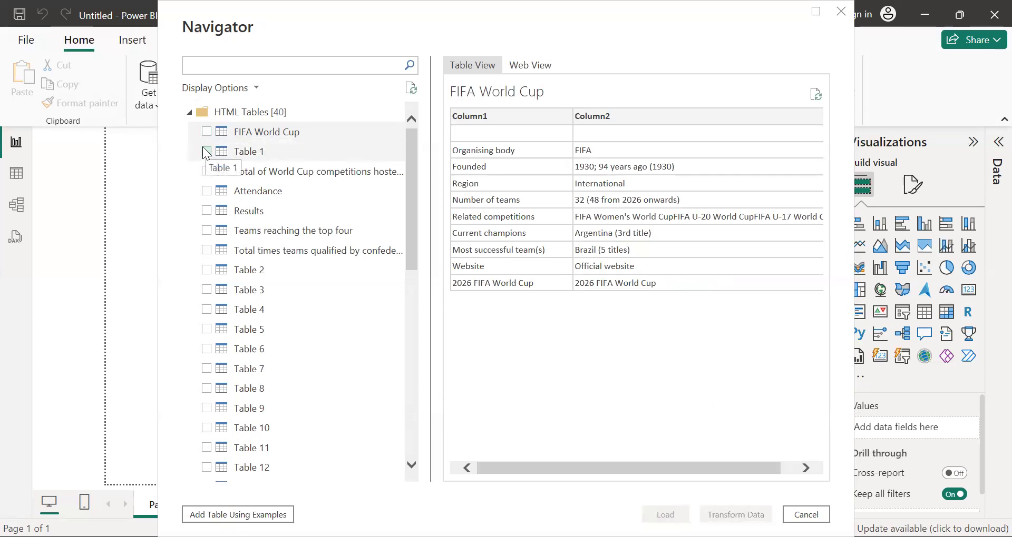
click(206, 152)
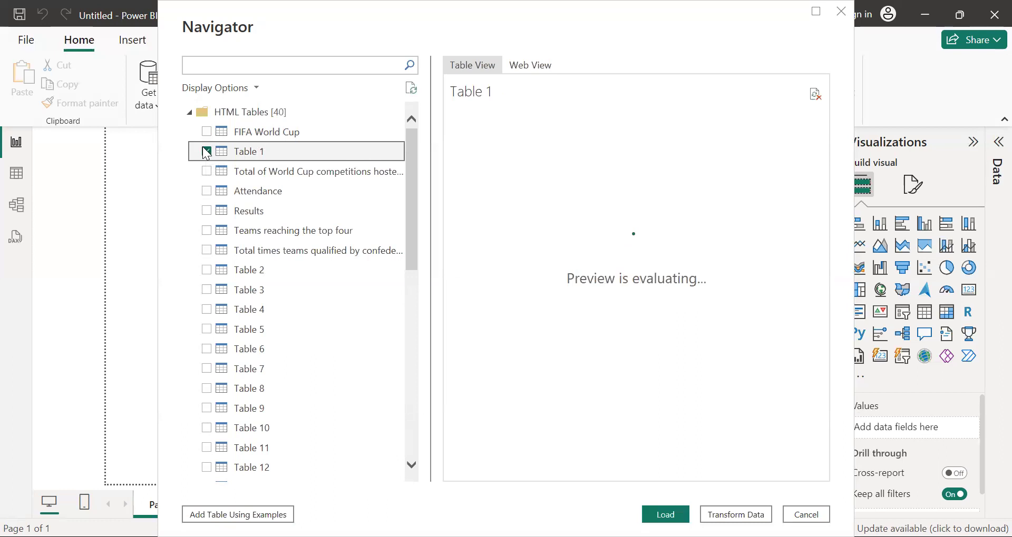
click(206, 152)
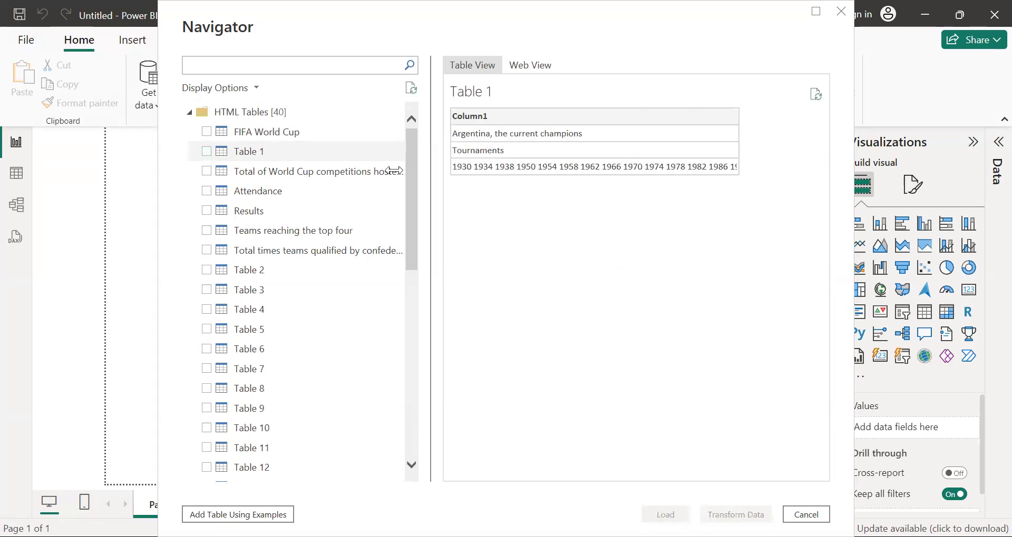
Step: Select the World Cup competitions hosted, Attendance, Results and Teams reaching the top four tables for import, previewing their contents
click(207, 173)
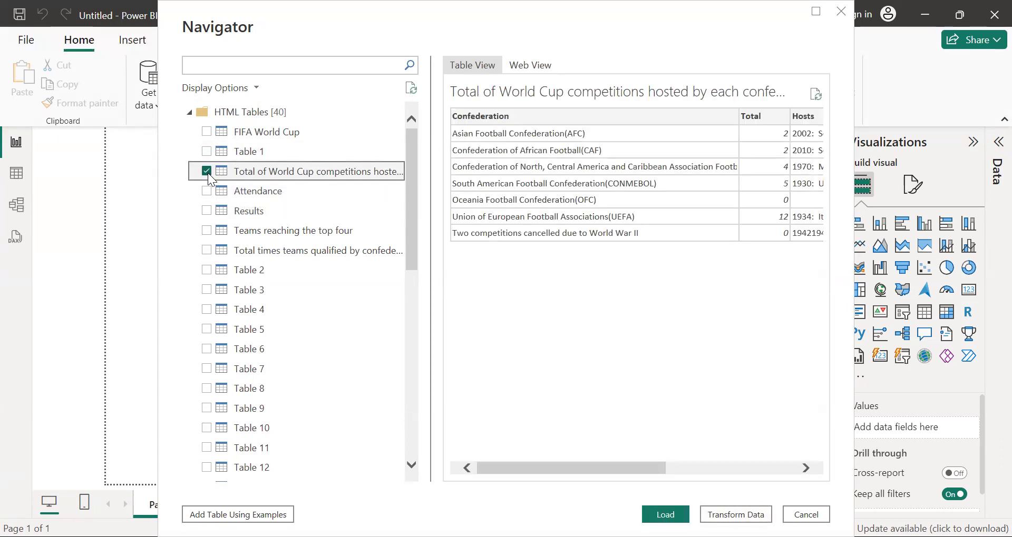
click(206, 191)
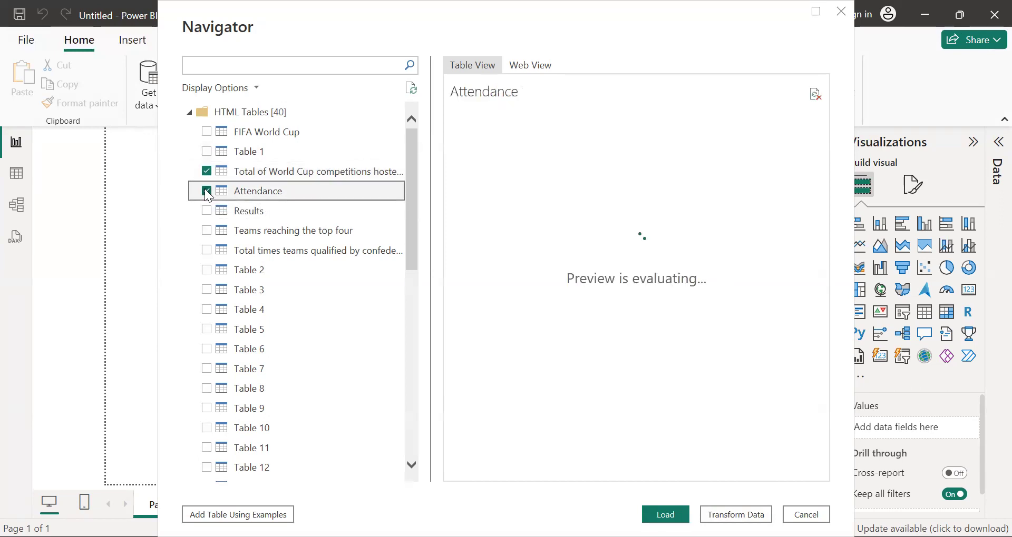
click(206, 214)
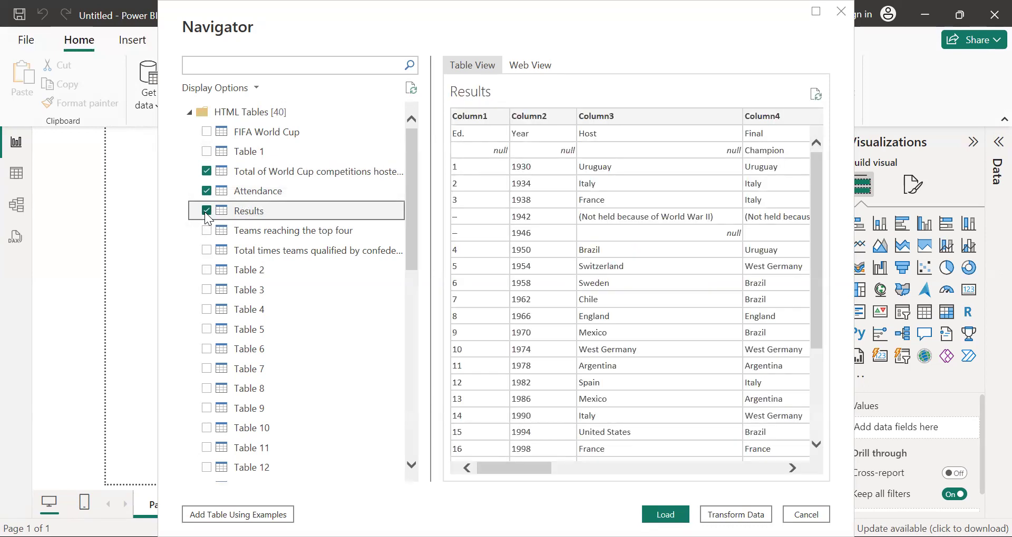
drag(507, 472, 458, 468)
mouse_move(821, 282)
mouse_down()
mouse_move(828, 413)
mouse_move(822, 282)
mouse_up()
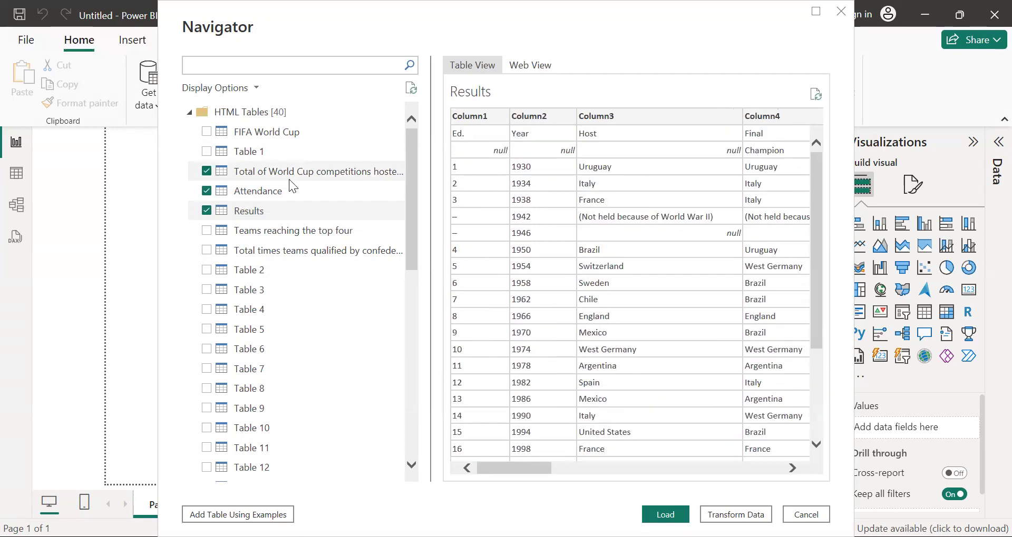
click(206, 232)
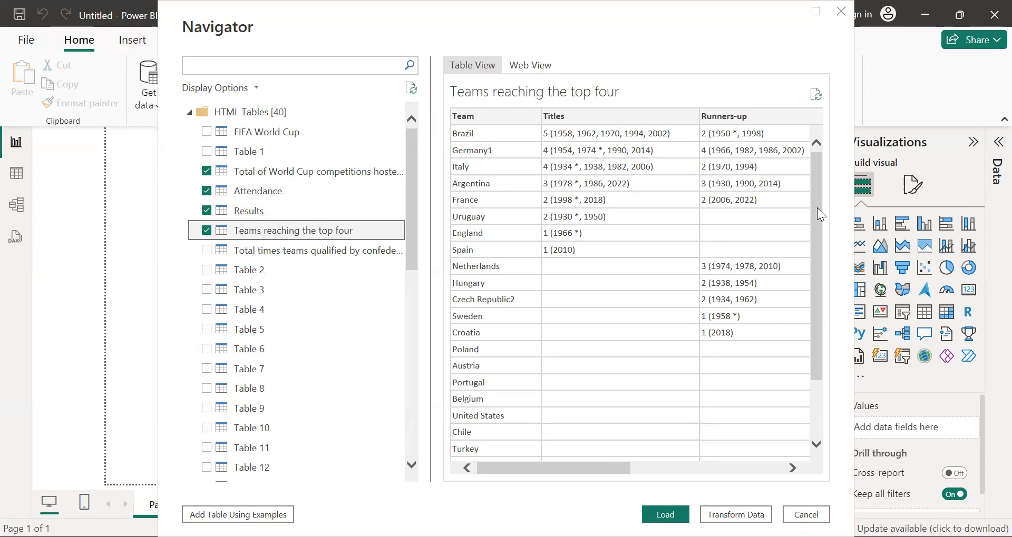
drag(818, 215, 816, 271)
drag(820, 210, 817, 176)
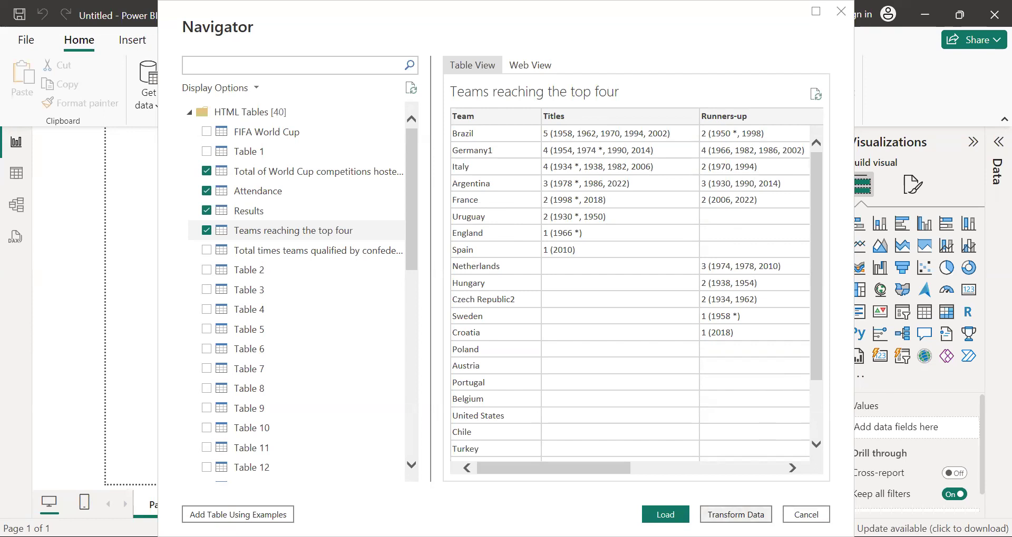
Step: Open the selected tables in Power Query Editor for transformation and look through the hosted-competitions and Attendance queries
click(735, 515)
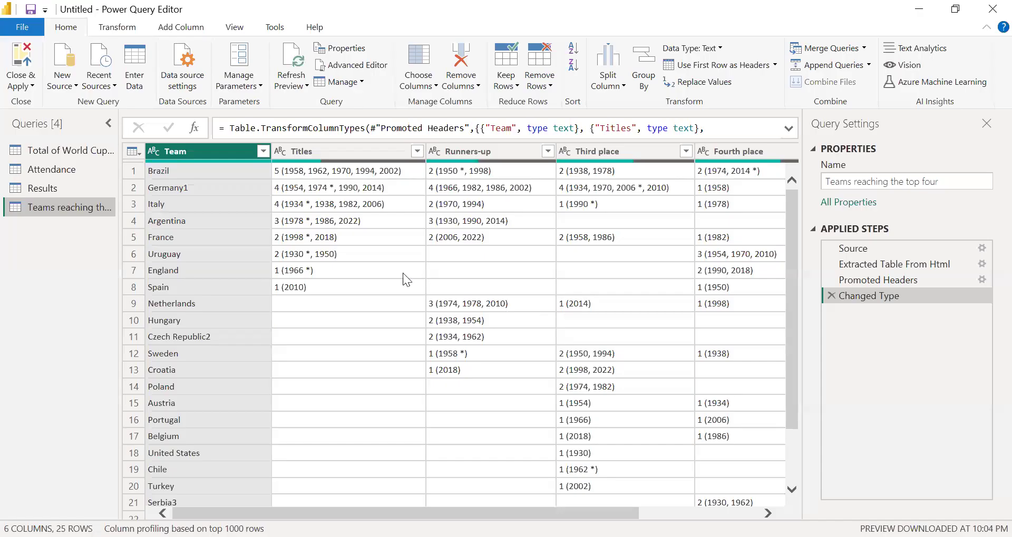
click(49, 152)
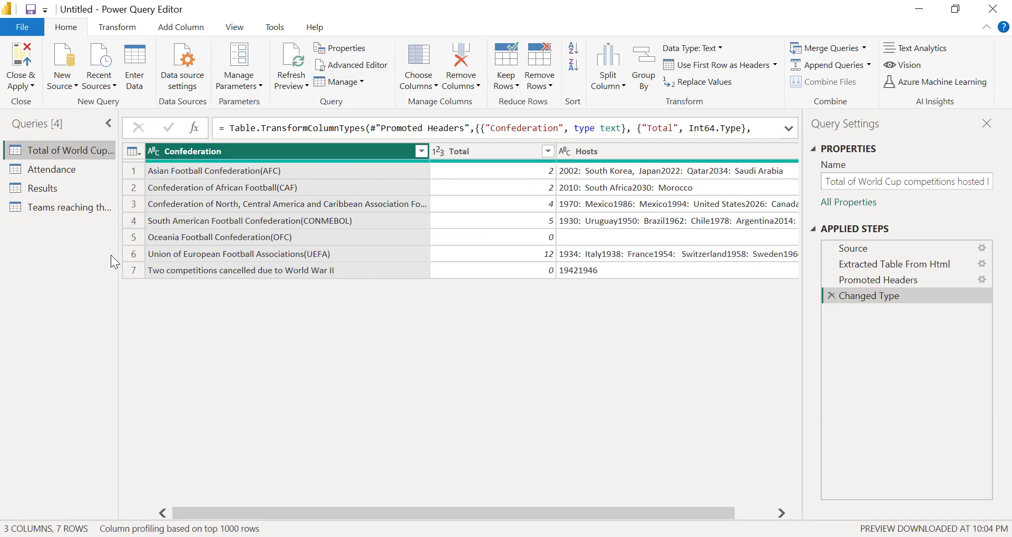
click(56, 170)
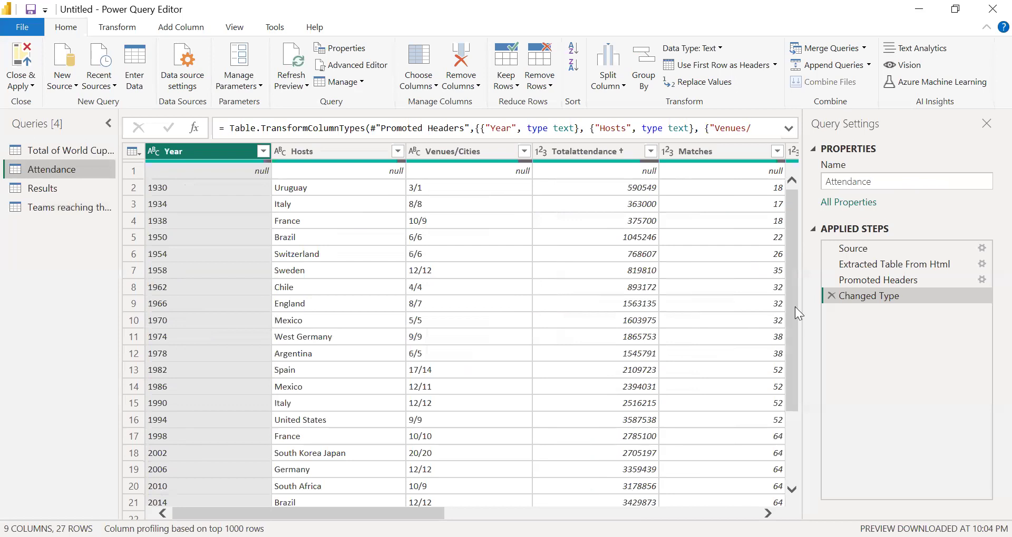
drag(793, 336, 790, 398)
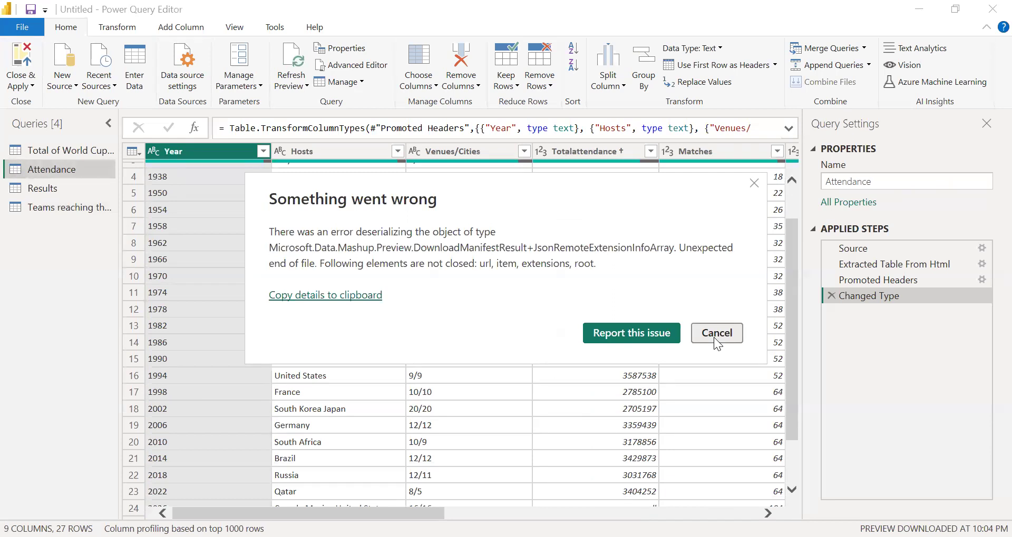
Step: Dismiss the error dialog, then close Power Query Editor and apply the queries to the report
click(716, 338)
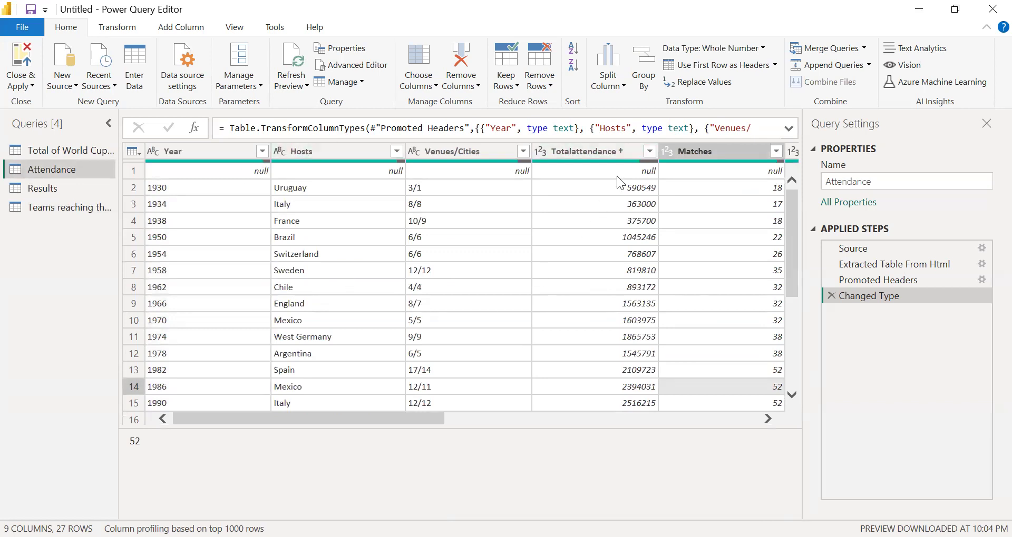
click(32, 86)
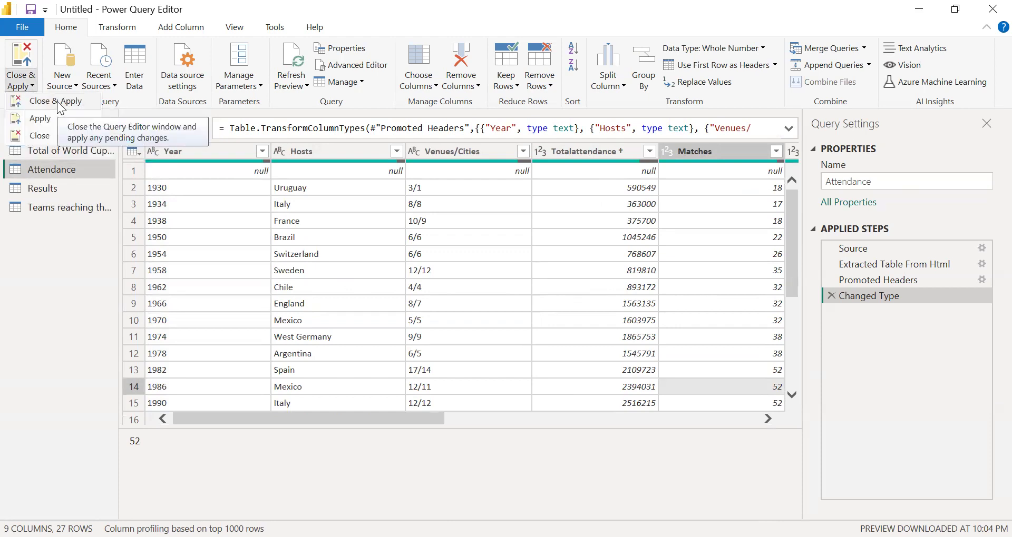
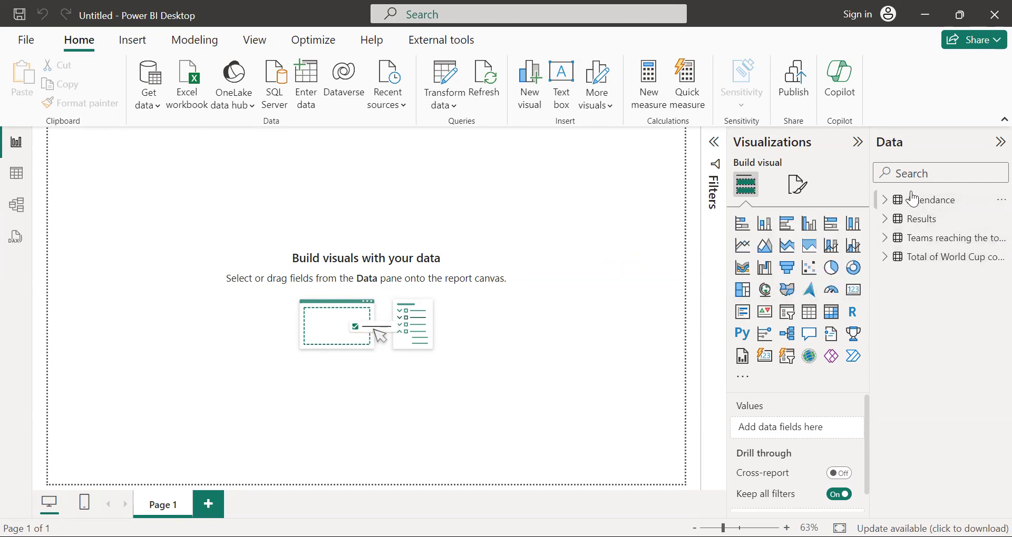
Step: Check the list of loaded tables and examine the rows of Attendance and Results in Table view
mouse_move(920, 206)
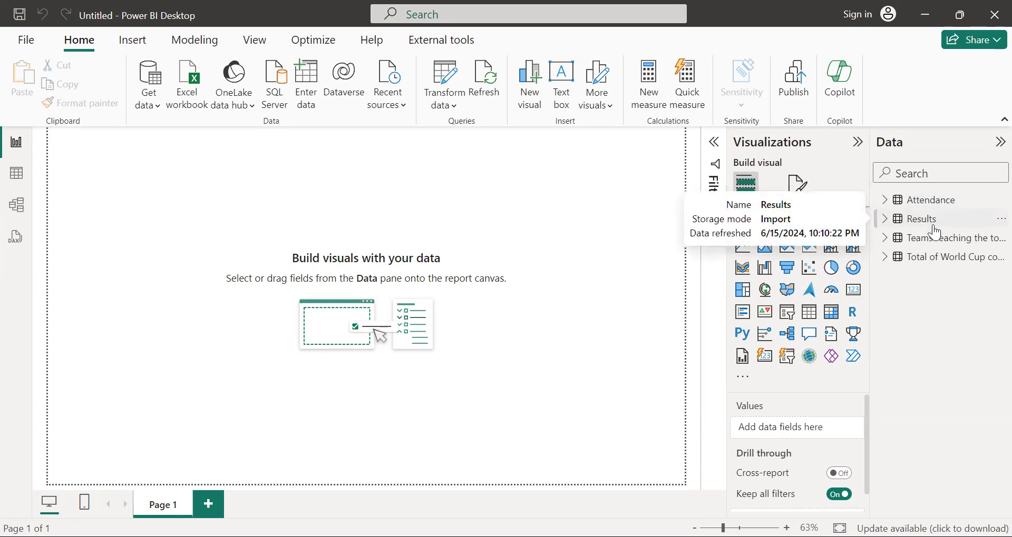
mouse_move(937, 249)
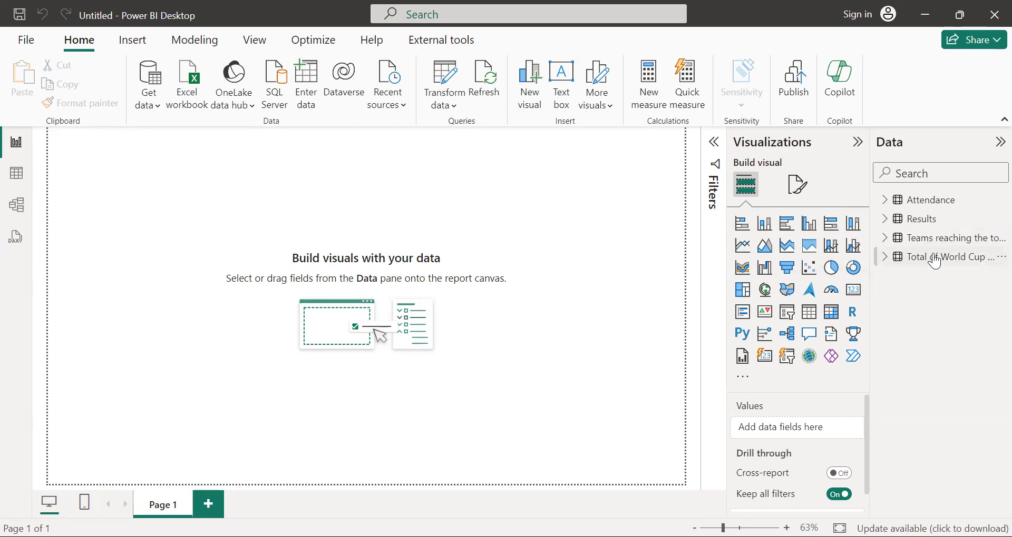
click(17, 178)
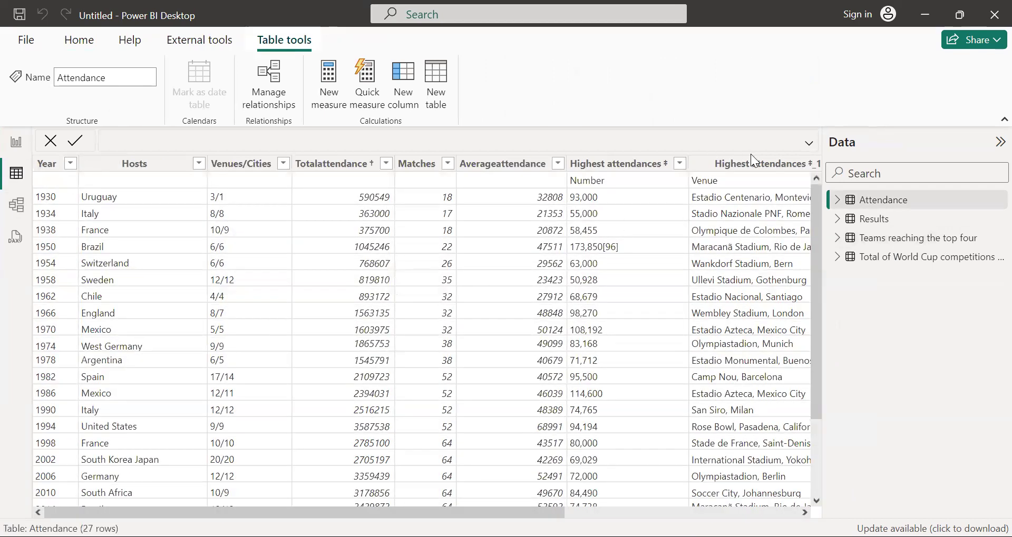
drag(817, 276, 817, 177)
click(869, 225)
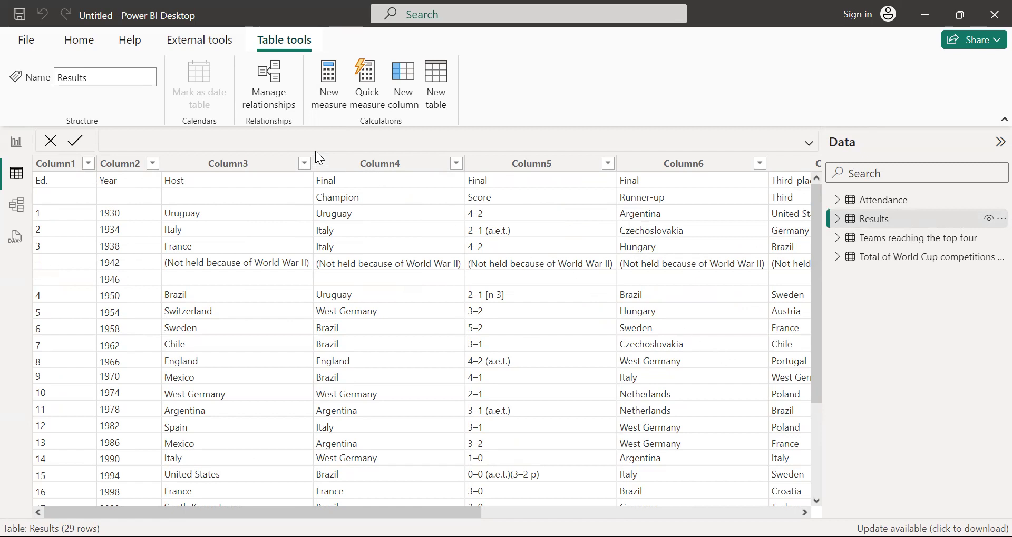
Step: Start an Excel workbook import and choose the Staff Salary file from the Power BI Free Training folder
click(80, 40)
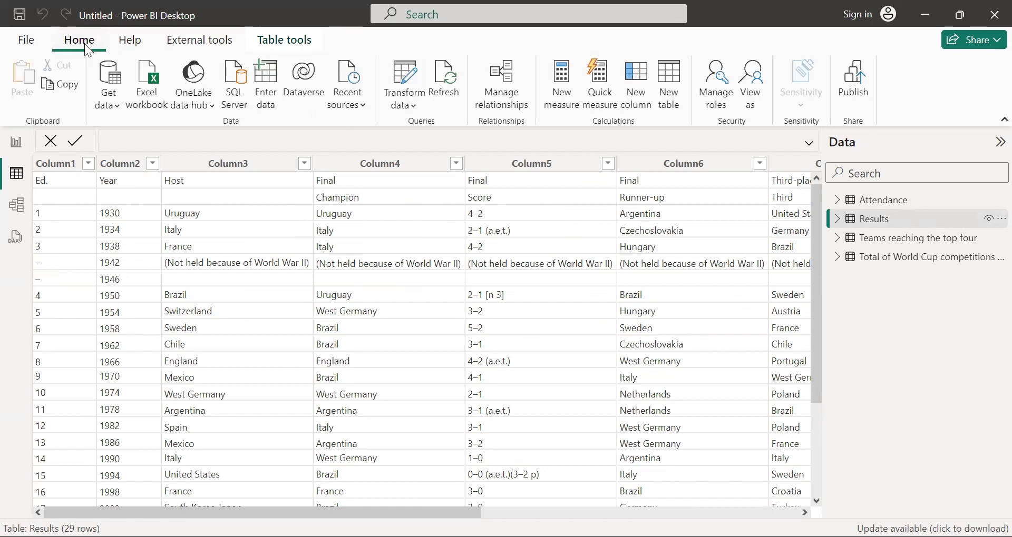
click(92, 92)
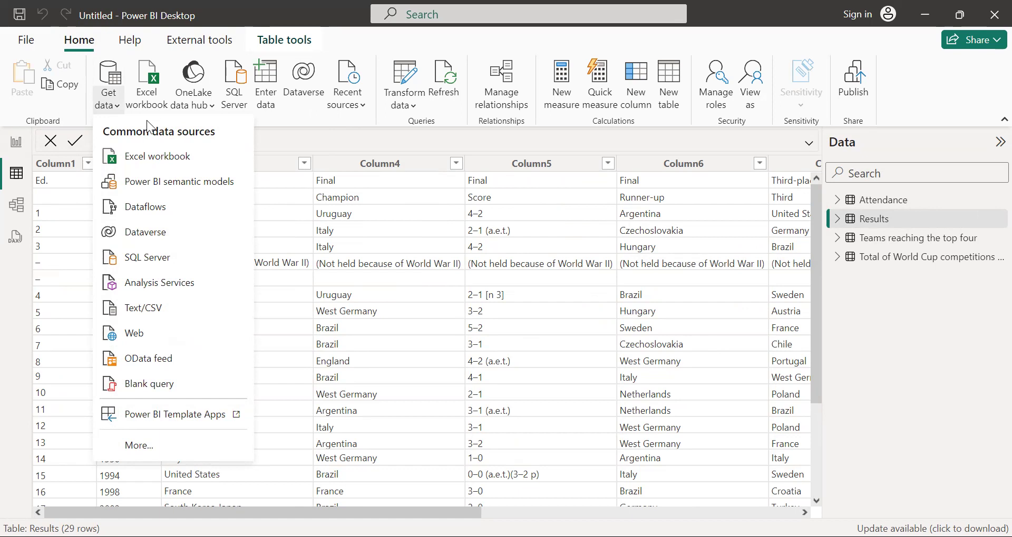
click(167, 158)
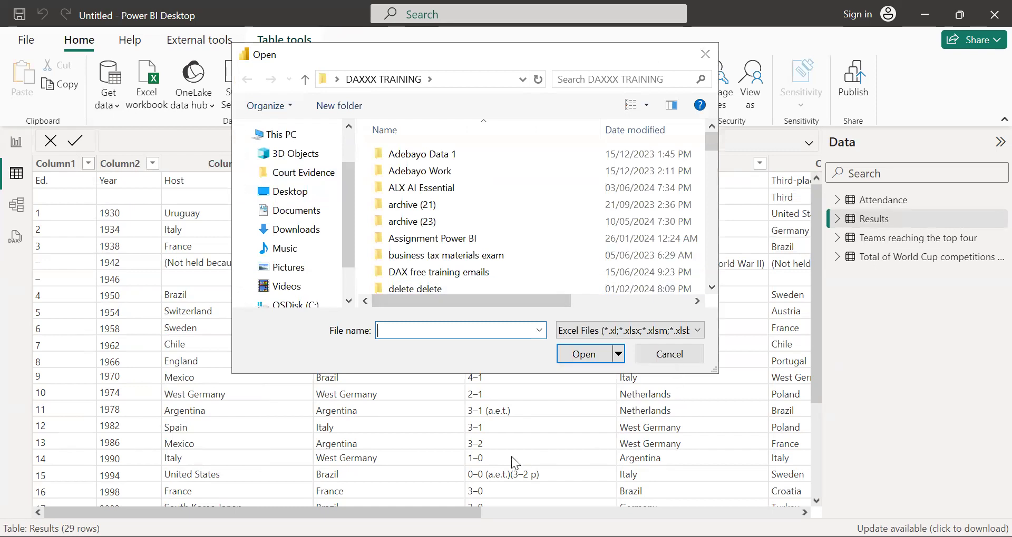
key(alt+Tab)
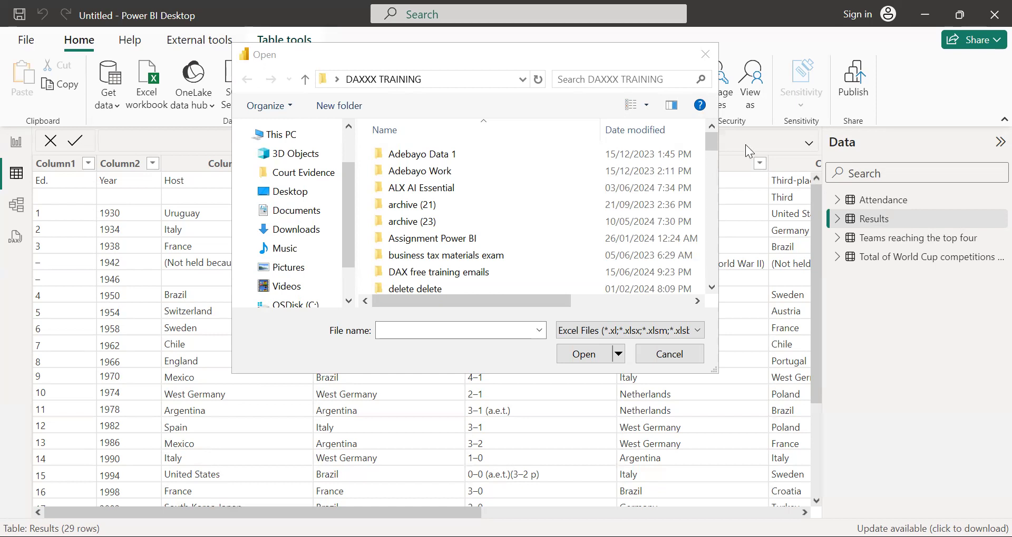
mouse_move(709, 140)
mouse_down()
mouse_move(705, 253)
mouse_move(712, 131)
mouse_move(710, 146)
mouse_up()
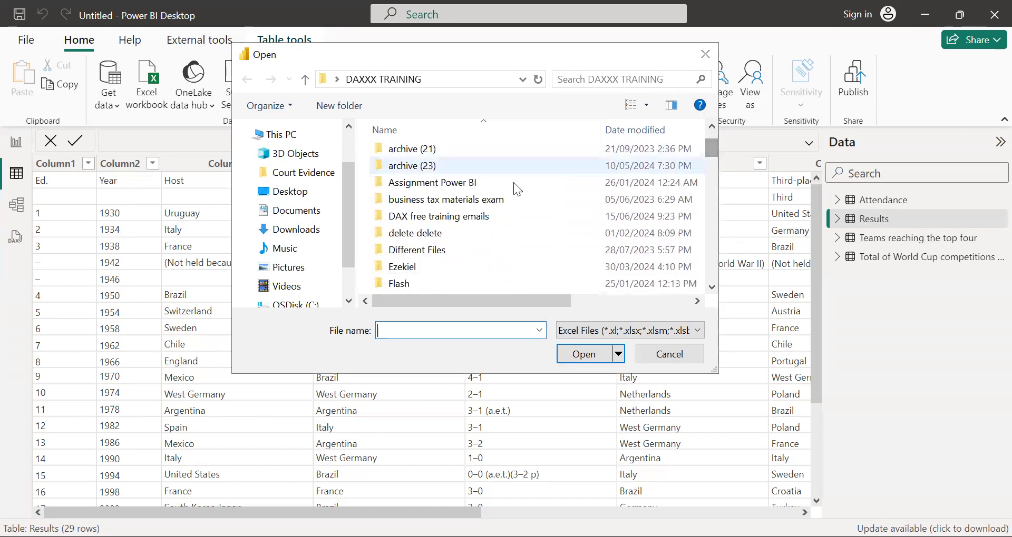
scroll(448, 232, down, 4)
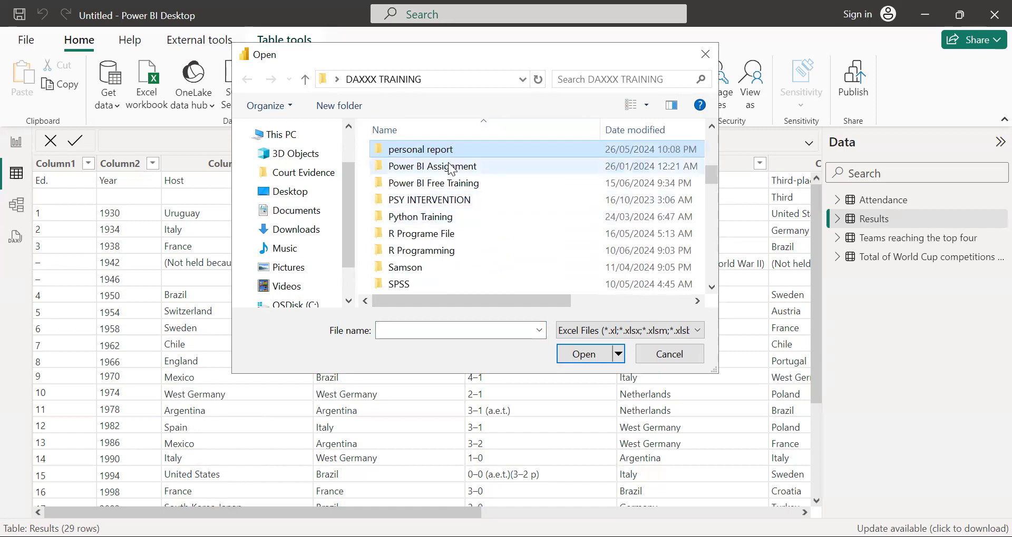
double_click(448, 182)
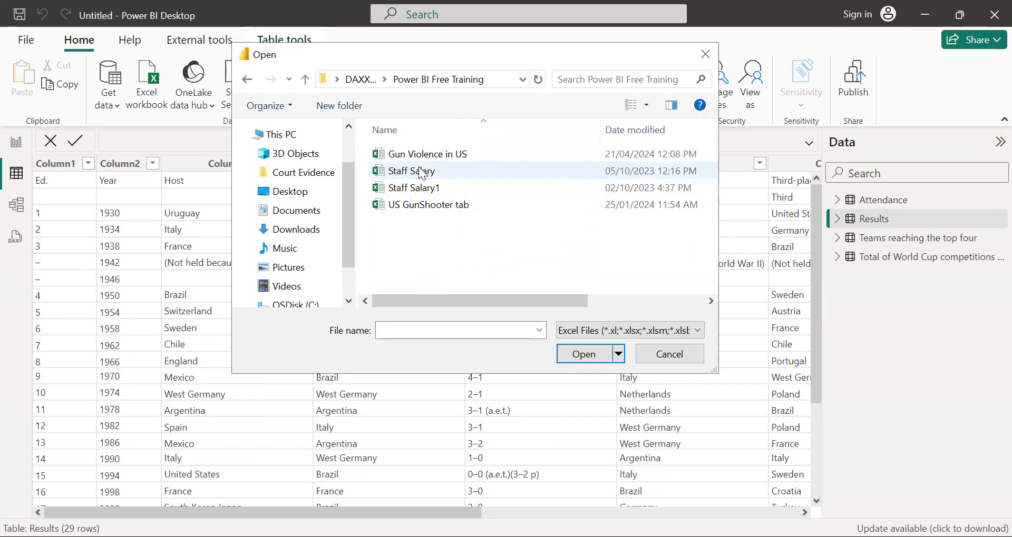
click(458, 169)
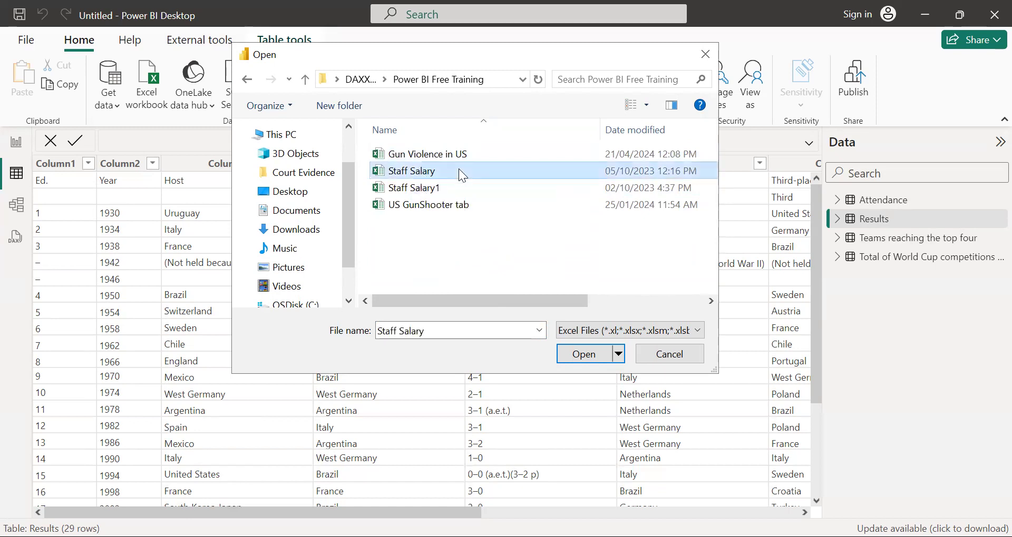
double_click(459, 169)
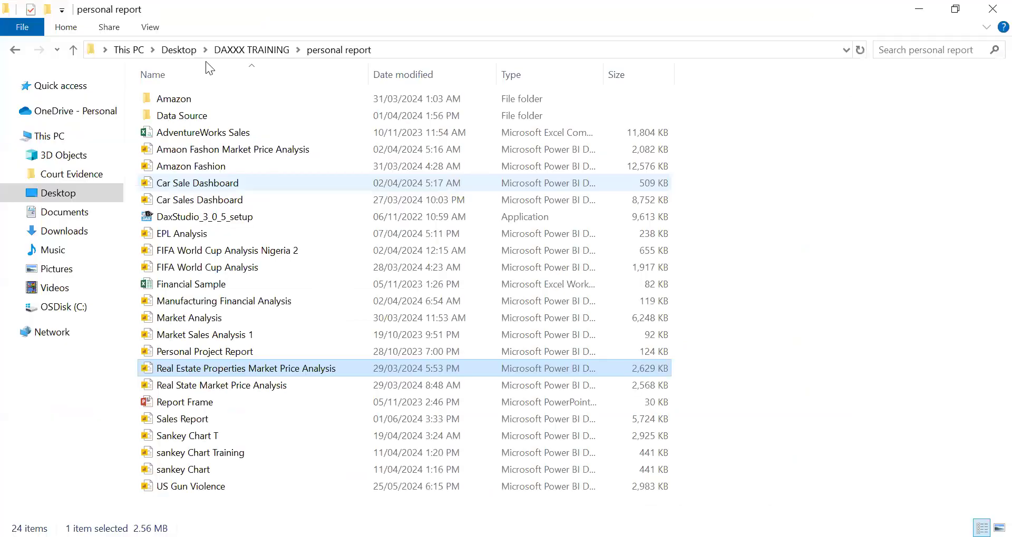
Step: Switch to File Explorer, open Staff Salary from the Power BI Free Training folder in Excel, and examine Sheet1 up to its header rows
click(16, 50)
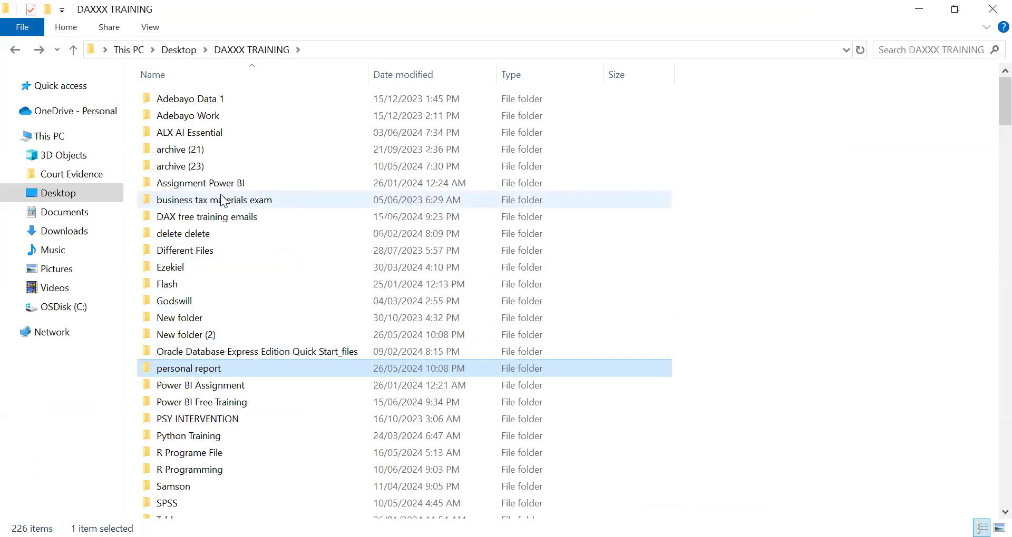
double_click(232, 403)
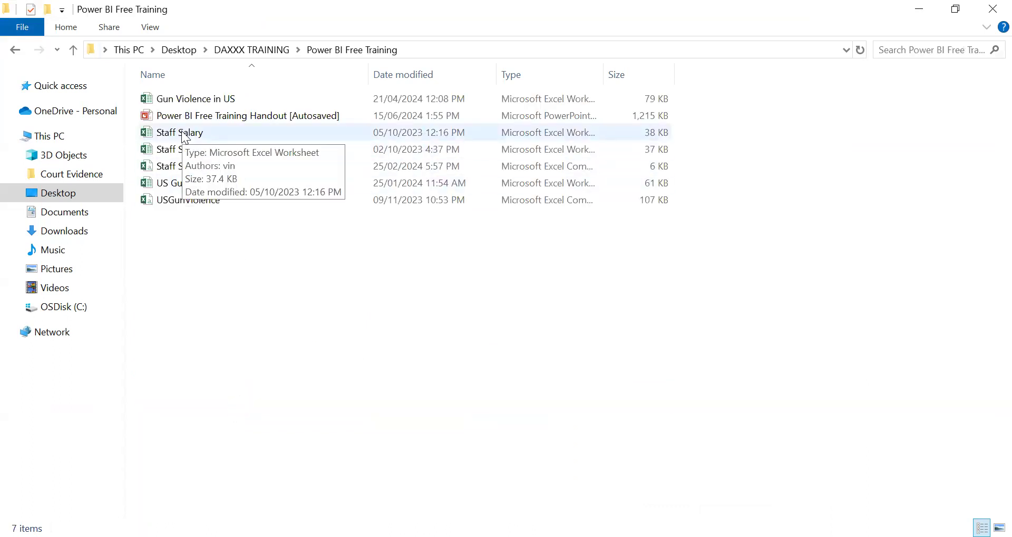
click(182, 133)
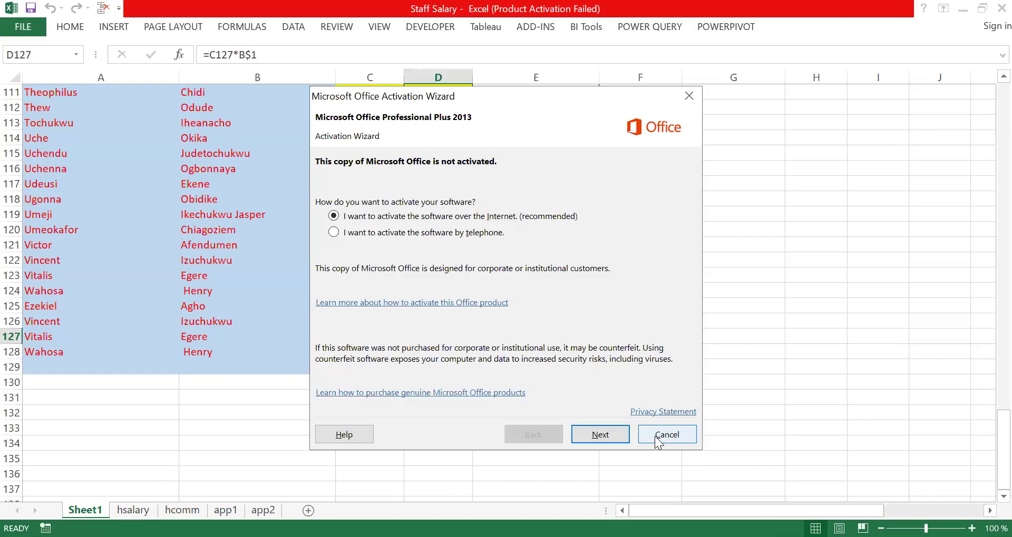
click(659, 435)
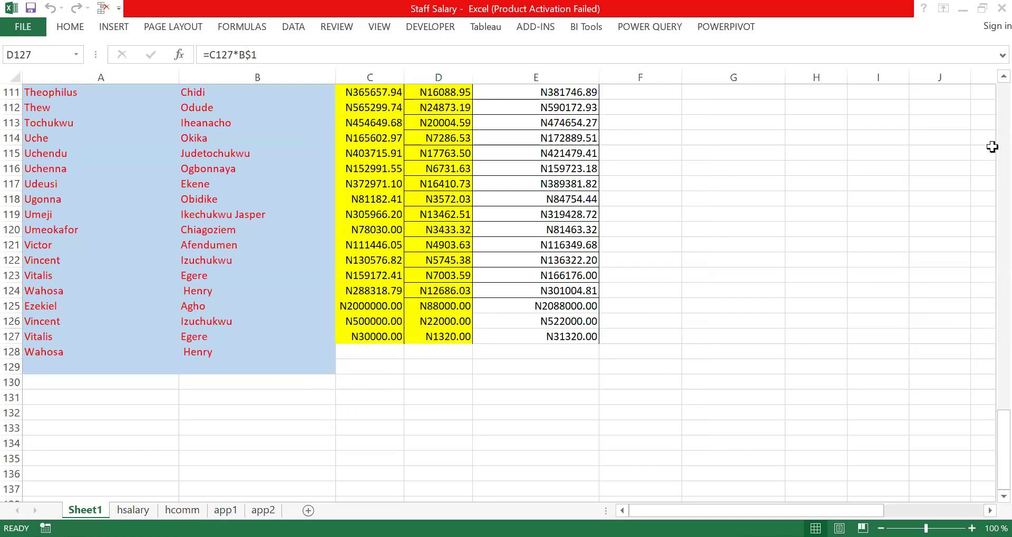
scroll(986, 138, up, 20)
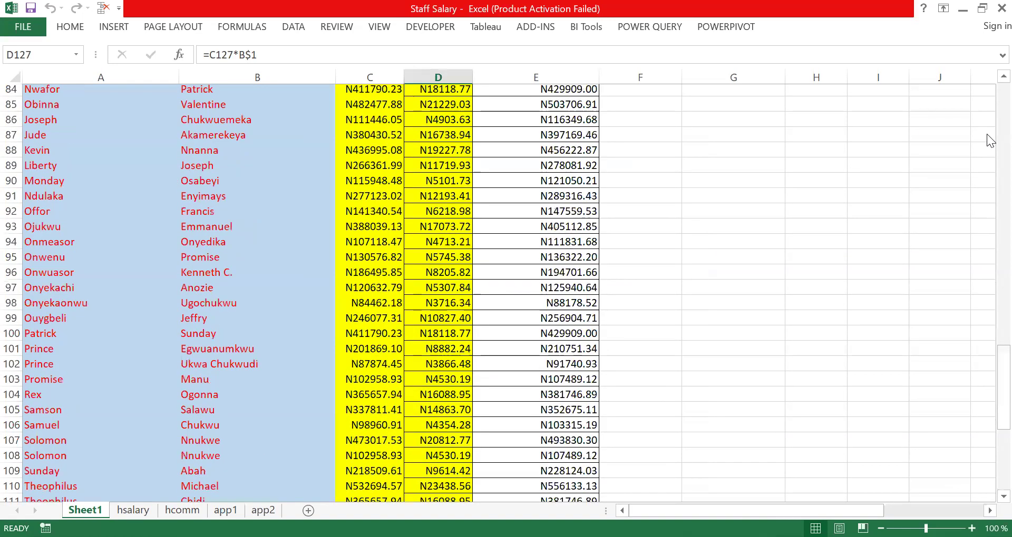
scroll(986, 189, up, 10)
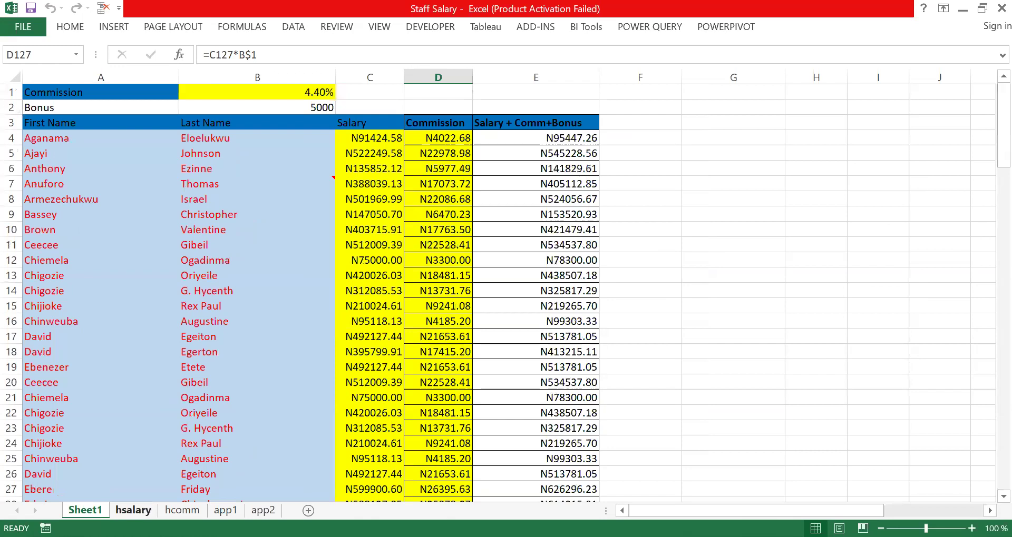
Step: Examine the hsalary, hcomm, app1 and app2 sheets of the Staff Salary workbook in turn
click(134, 510)
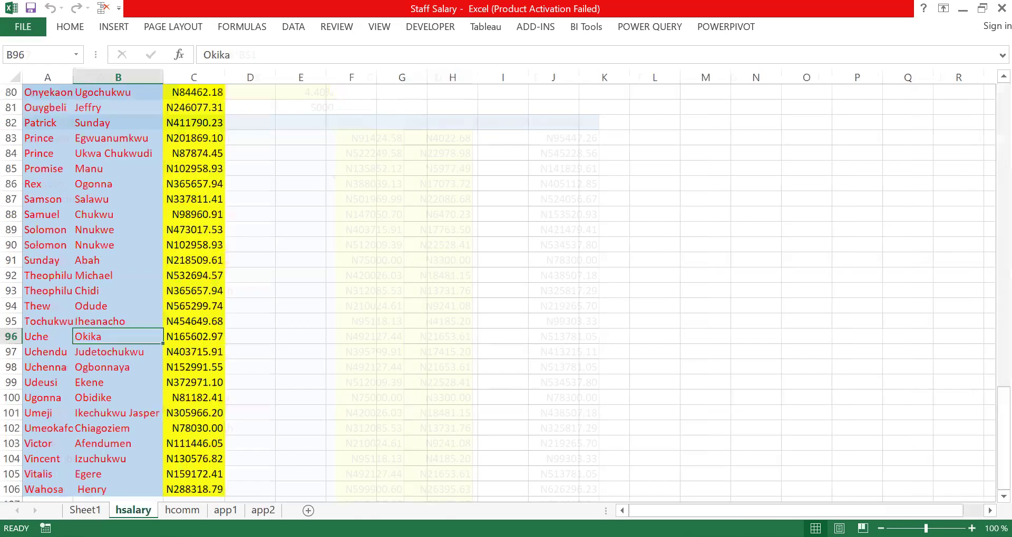
click(182, 510)
click(226, 510)
key(ctrl+Page_Down)
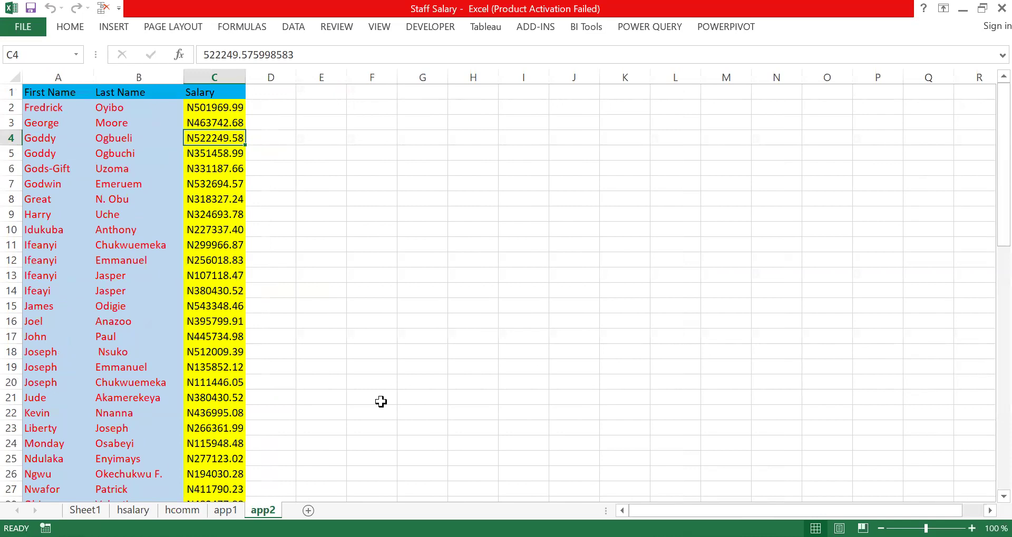
Step: Switch back to Power BI Desktop, select the app1, app2, hcomm, hsalary and Sheet1 sheets for import, and open them for transformation in Power Query
key(alt+Tab)
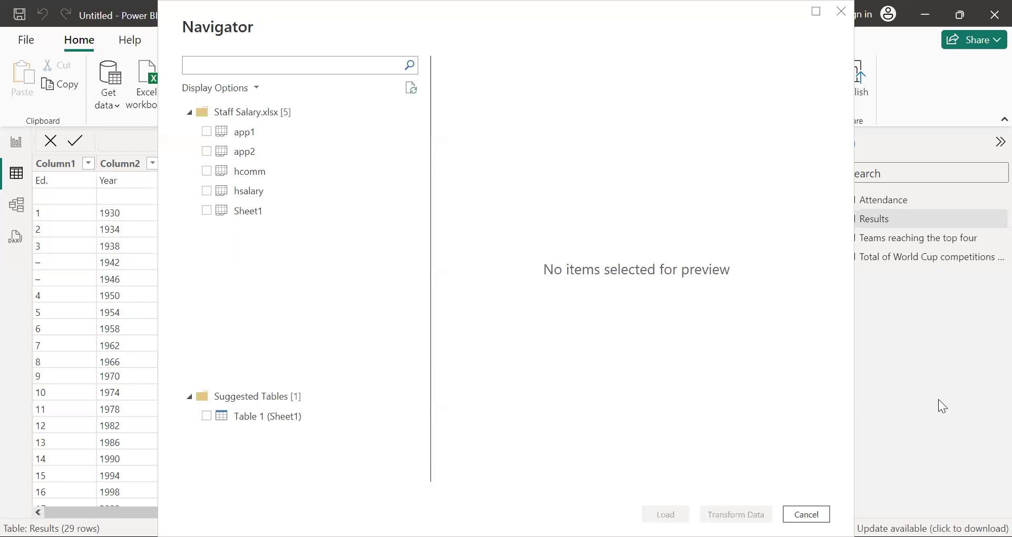
click(207, 132)
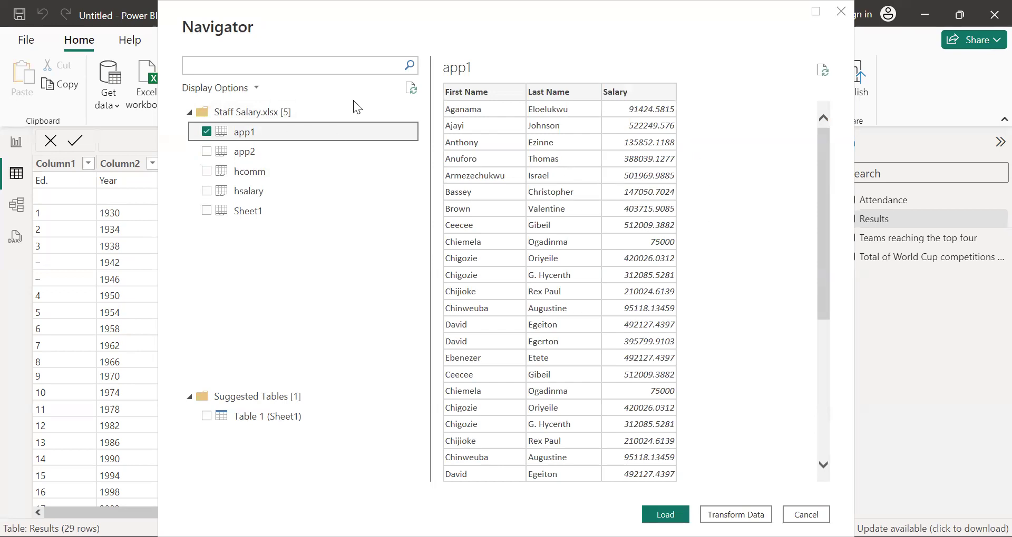
click(206, 151)
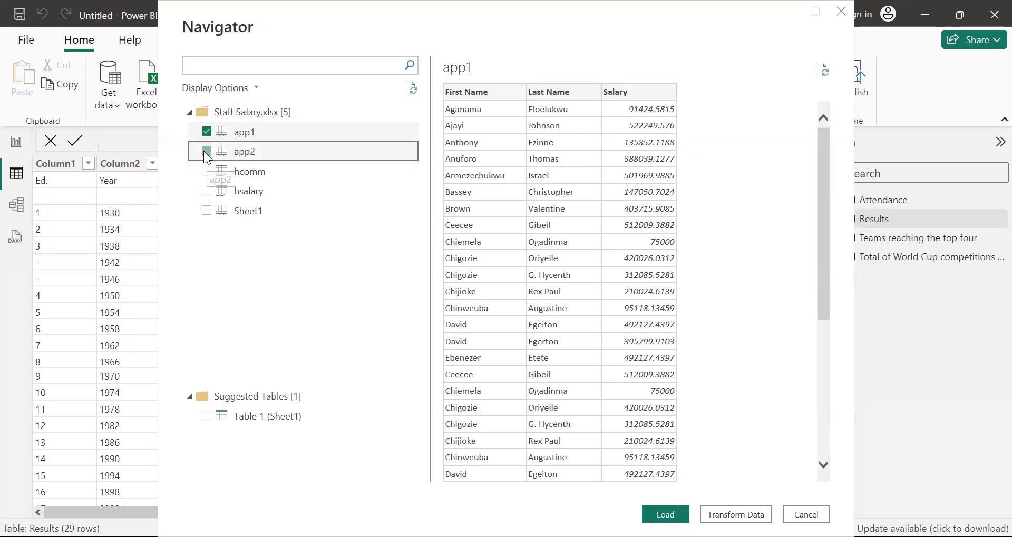
click(206, 171)
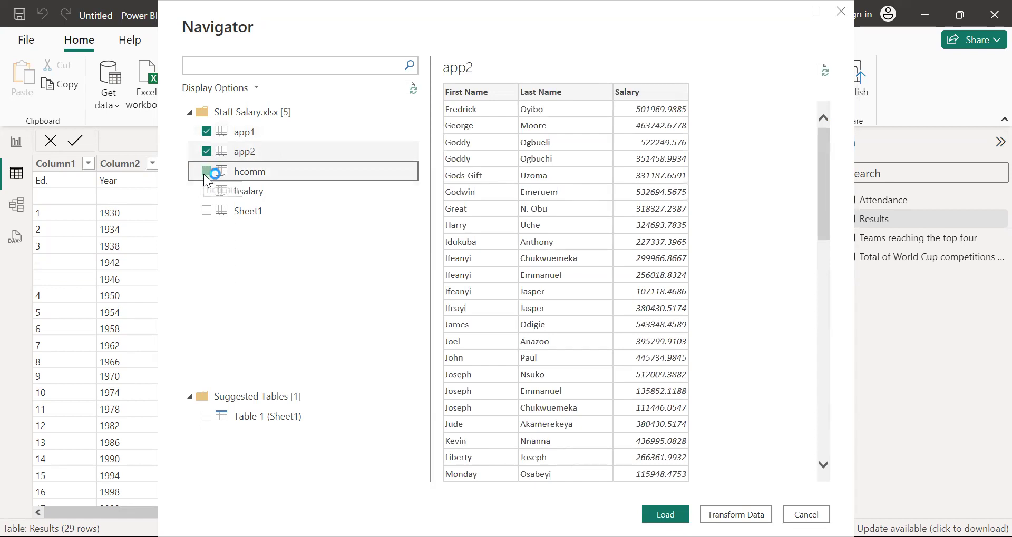
click(206, 191)
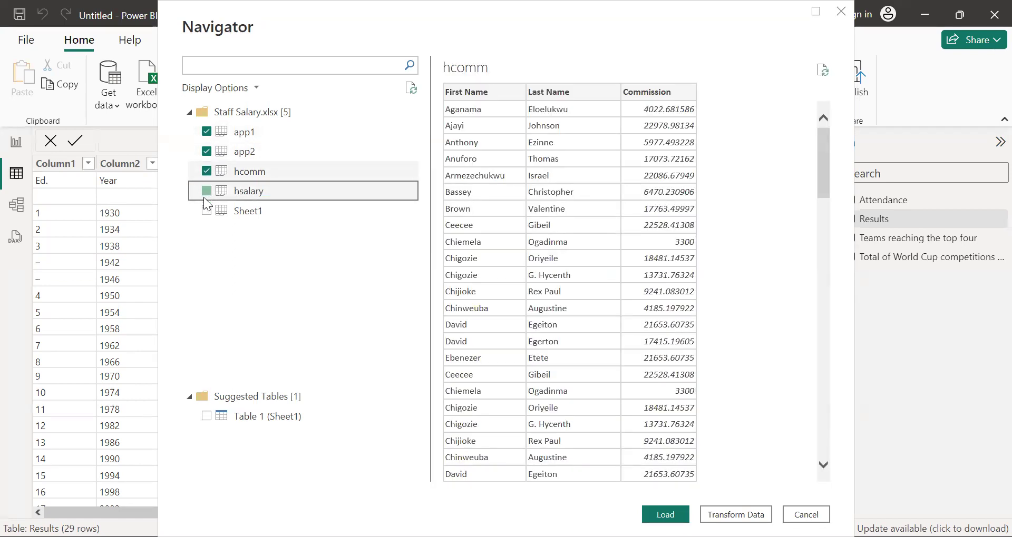
click(207, 211)
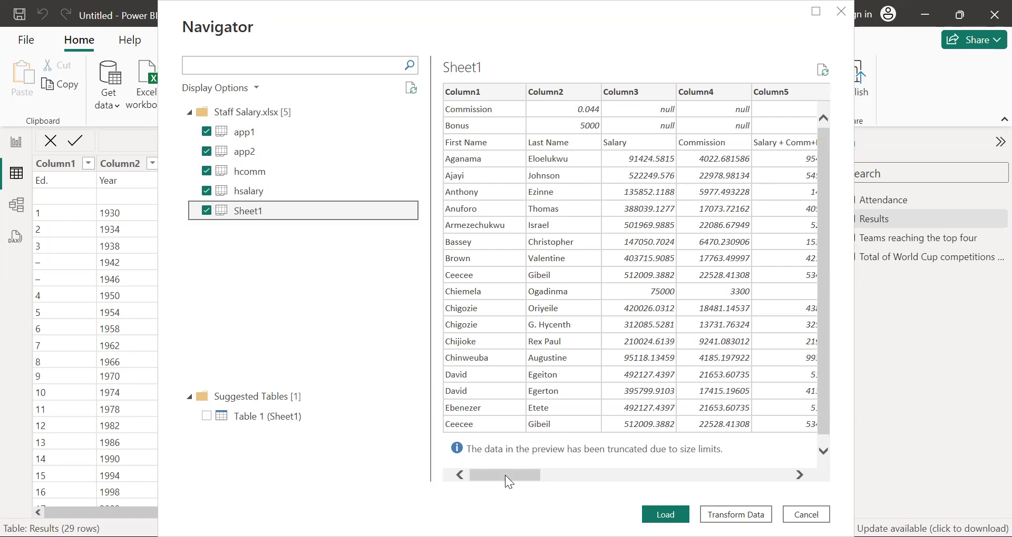
drag(507, 480, 809, 431)
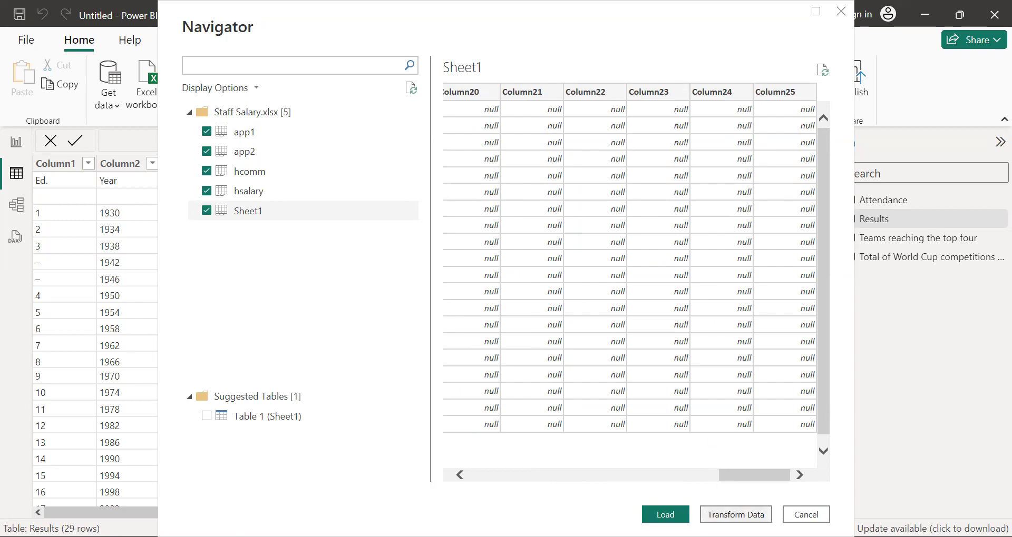
click(736, 515)
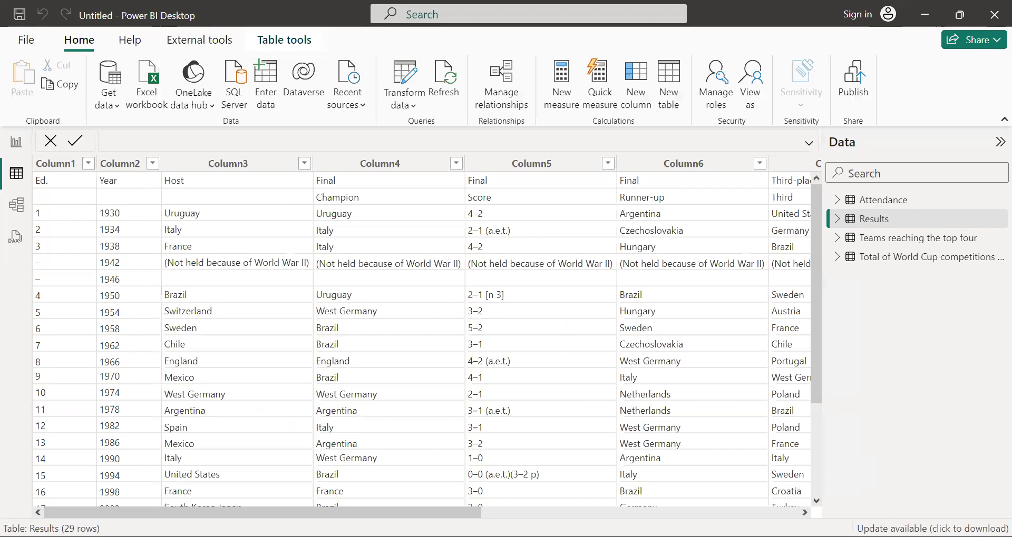